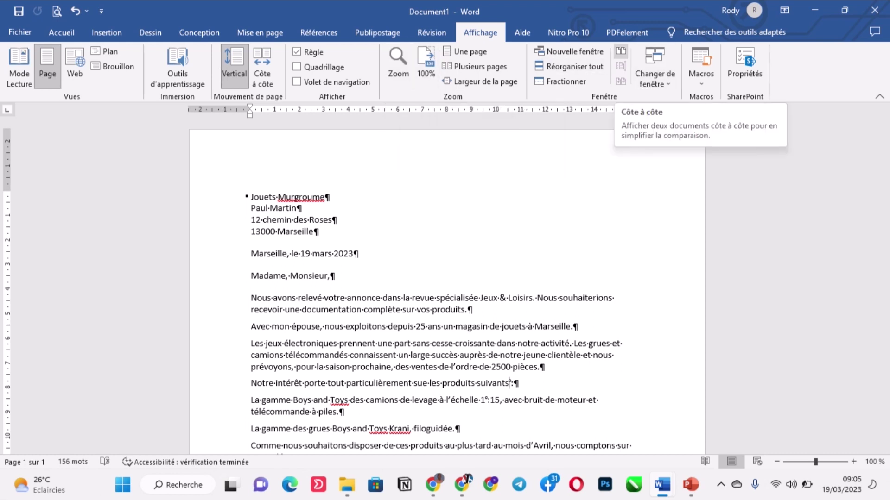
# - Compare Document1 with the "Doucument filigrane" model side by side, from header to signature, and restore the model to full screen
pyautogui.click(620, 51)
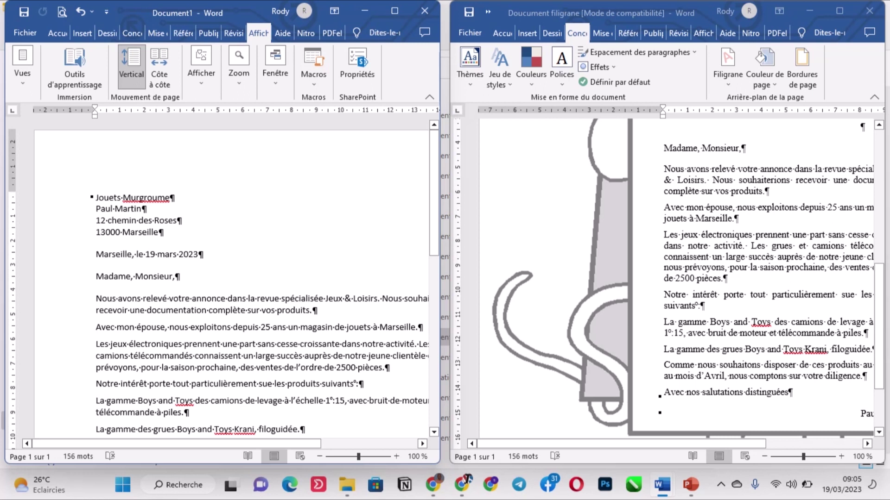
pyautogui.scroll(-5, 354, 383)
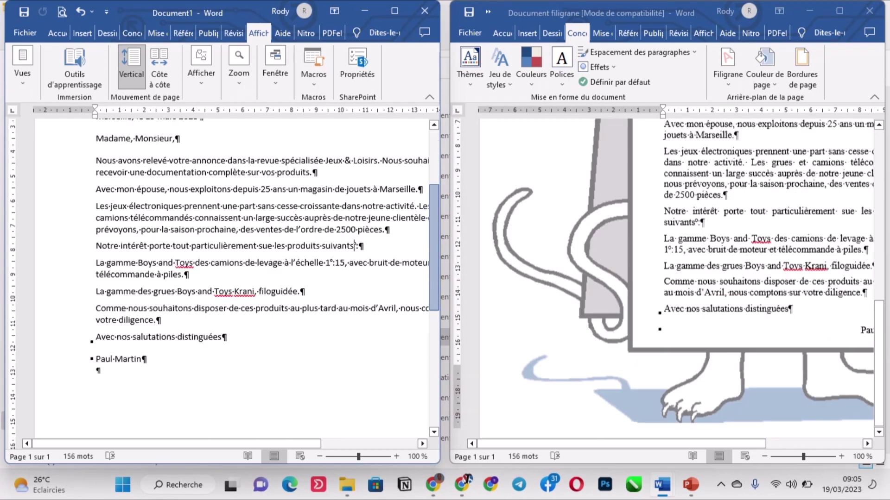
pyautogui.scroll(5, 355, 382)
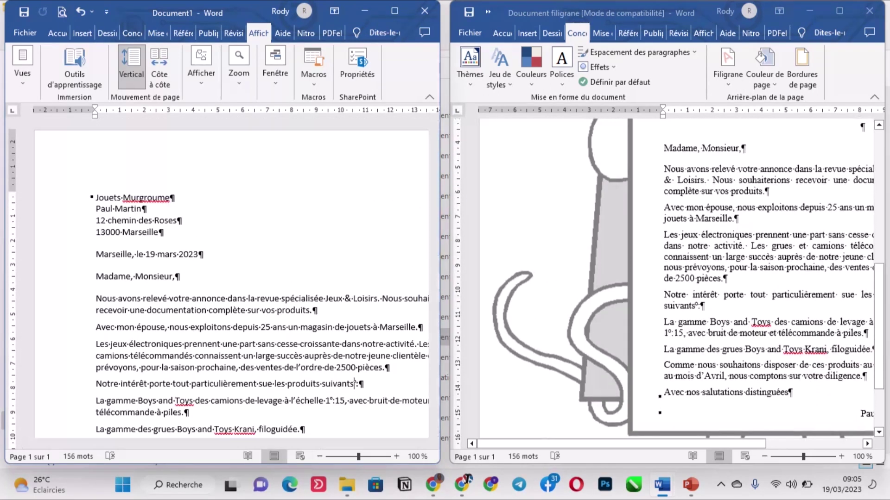
pyautogui.moveTo(176, 444); pyautogui.dragTo(261, 443)
pyautogui.scroll(10, 255, 383)
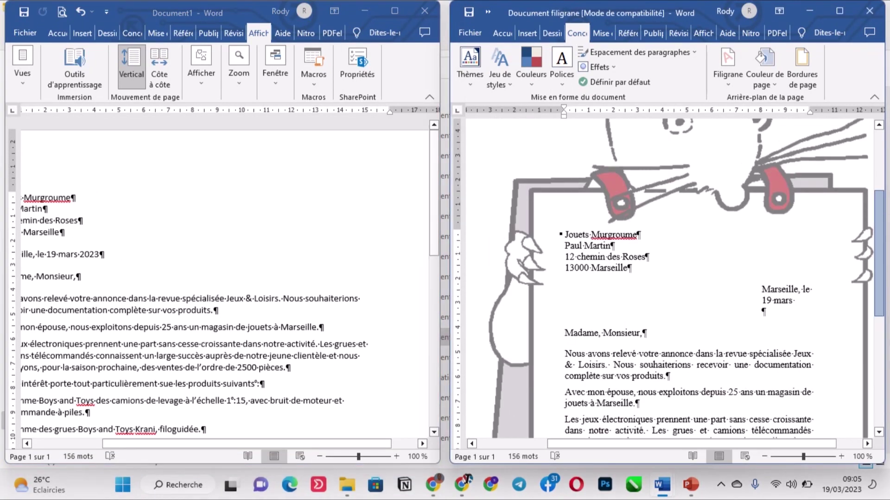
pyautogui.scroll(-10, 667, 278)
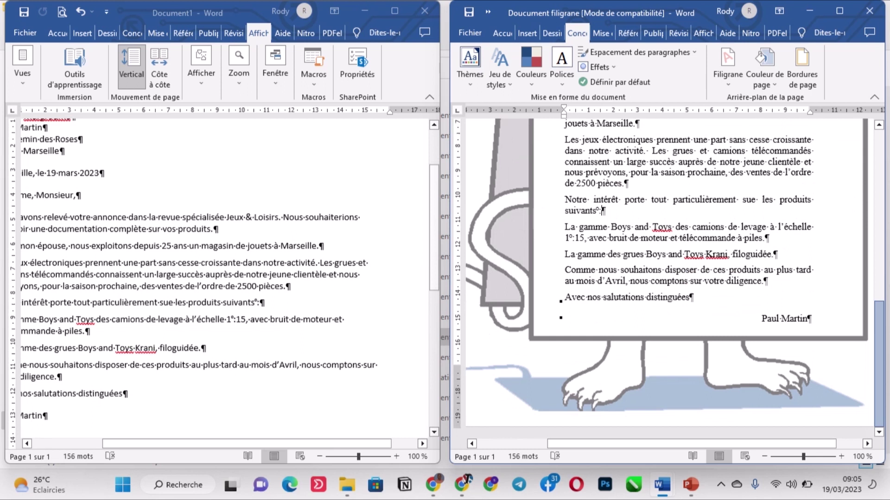
pyautogui.scroll(9, 667, 278)
pyautogui.click(839, 11)
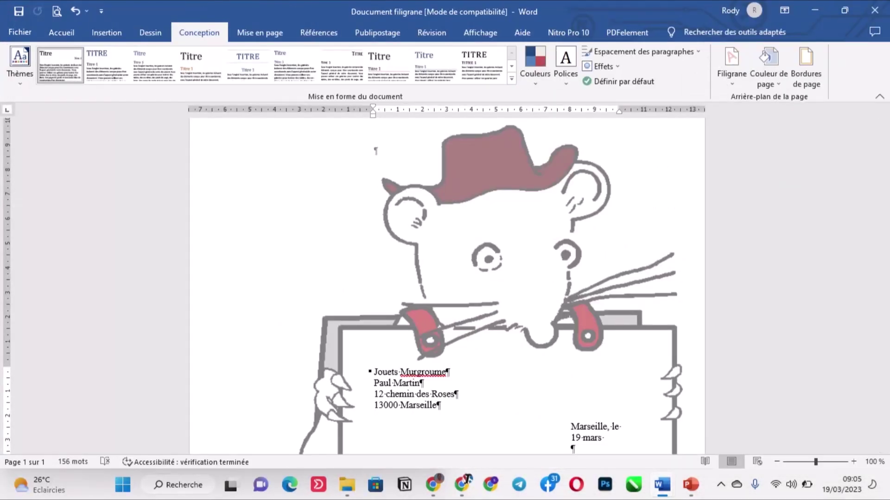
# - Examine the print preview of the "Doucument filigrane" letter, return to the document and review its lower part
pyautogui.hotkey('alt', 'Tab')
pyautogui.hotkey('alt', 'Tab')
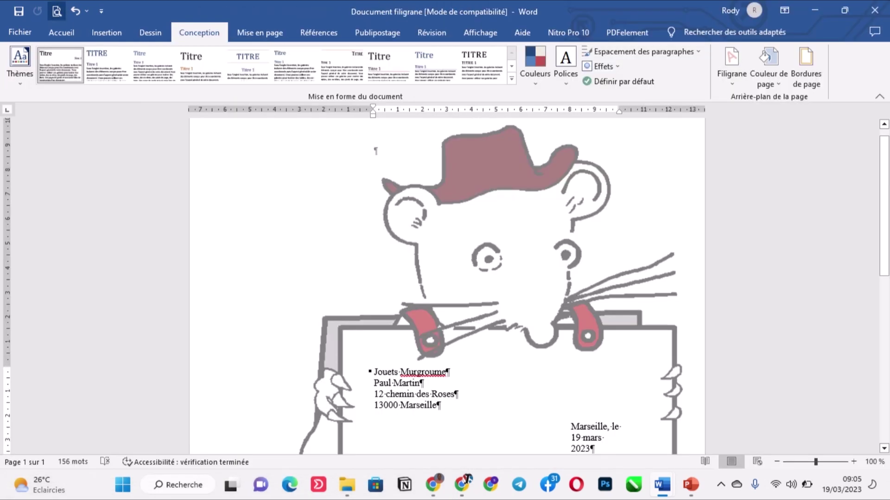
pyautogui.click(57, 11)
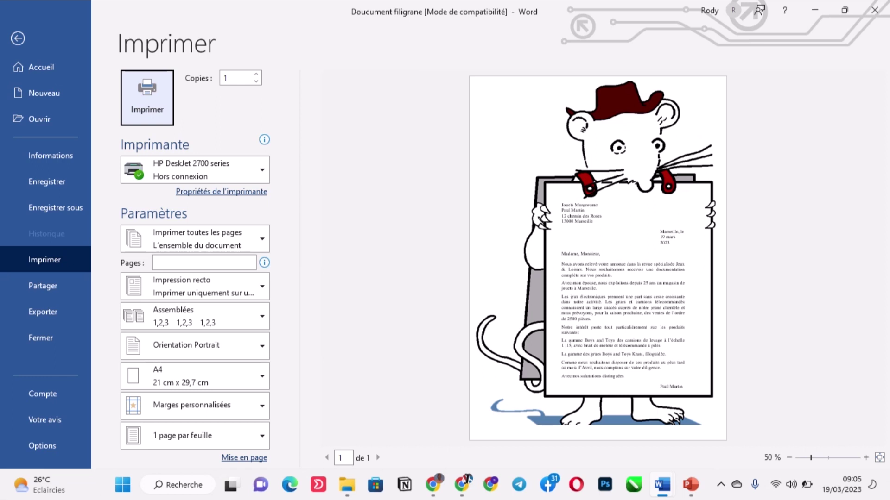
pyautogui.click(17, 38)
pyautogui.scroll(-1, 411, 227)
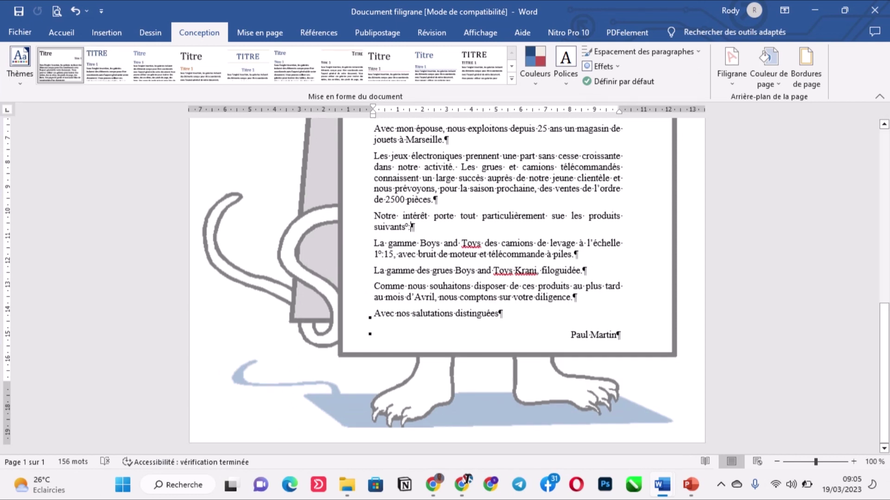
# - Switch to Document1 and start a custom watermark of the picture type (Image en filigrane)
pyautogui.moveTo(662, 484)
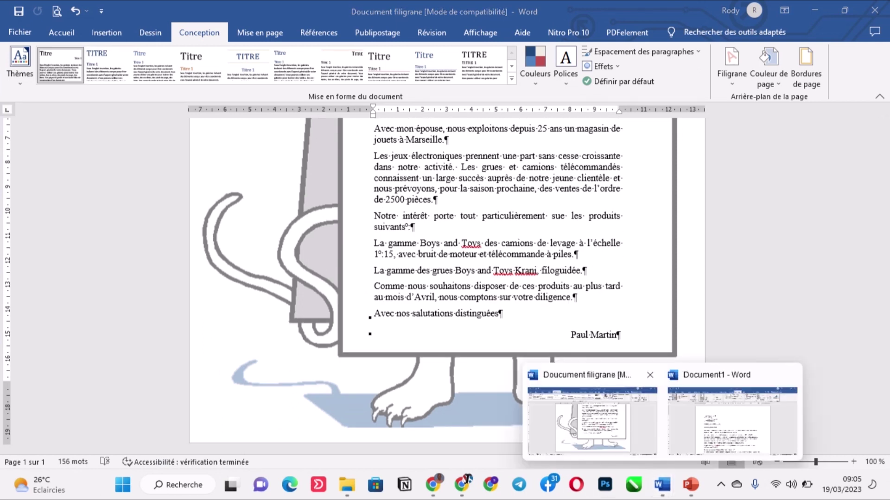
pyautogui.click(732, 417)
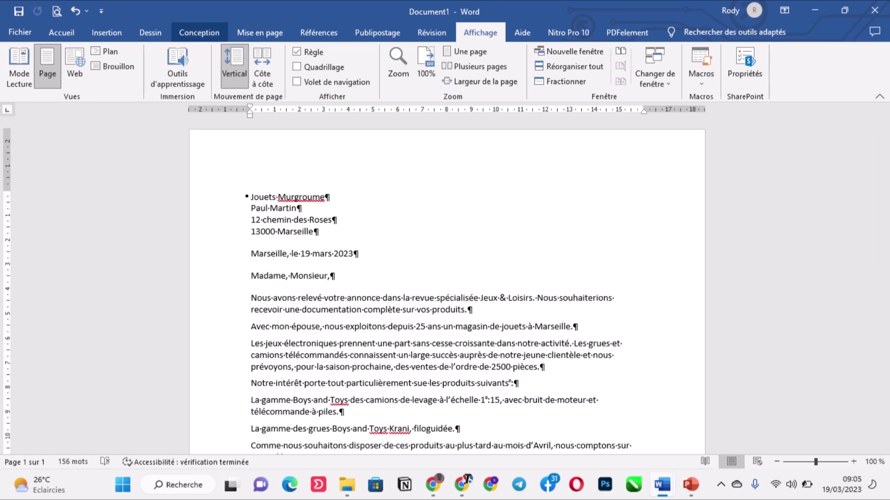
pyautogui.click(199, 33)
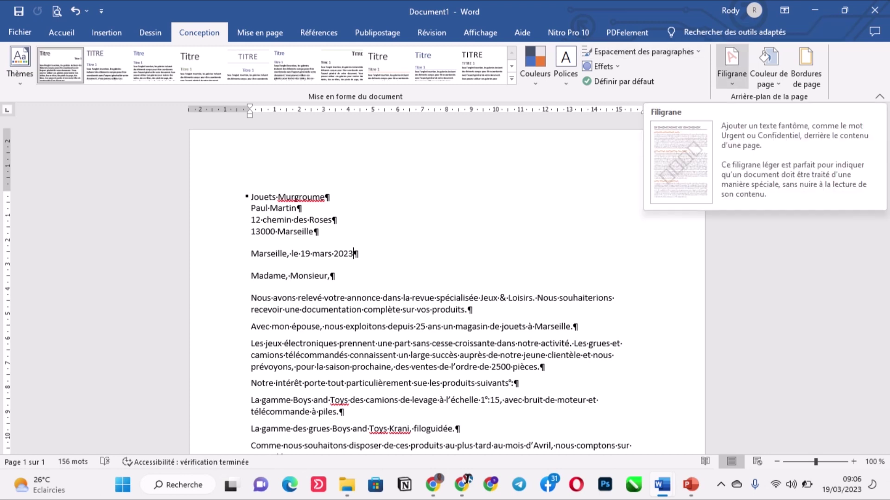
pyautogui.click(732, 62)
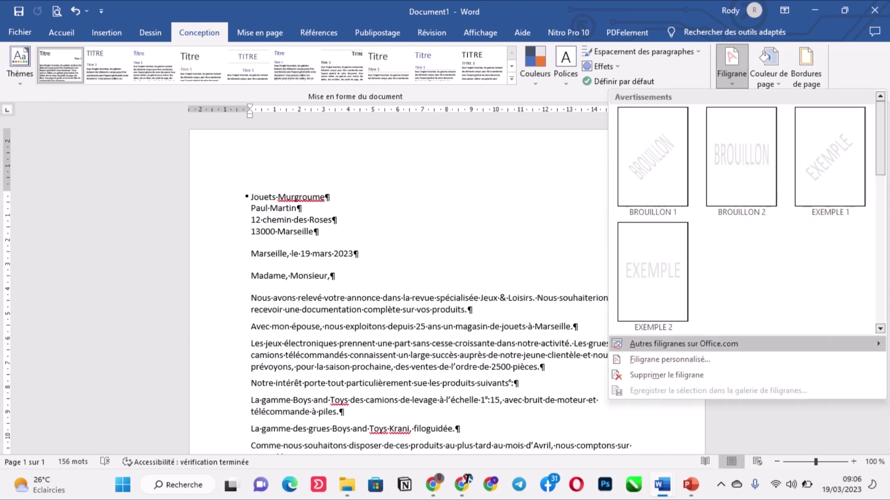
pyautogui.moveTo(684, 344)
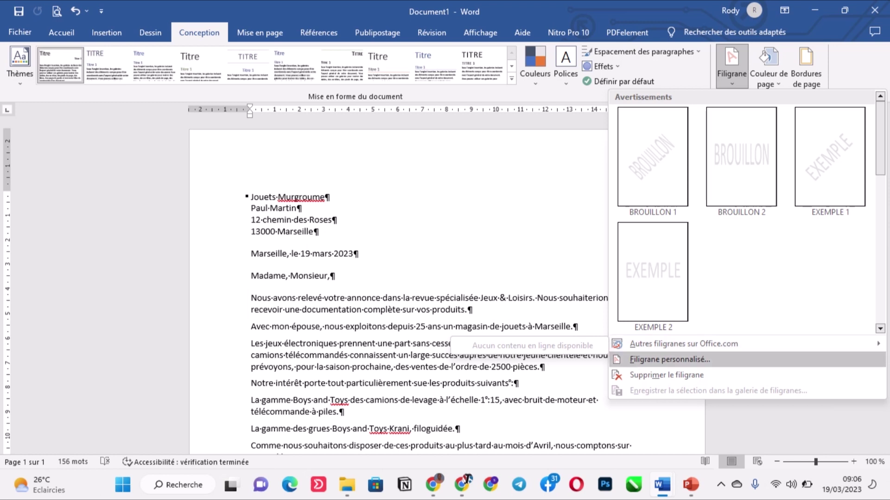
pyautogui.click(670, 360)
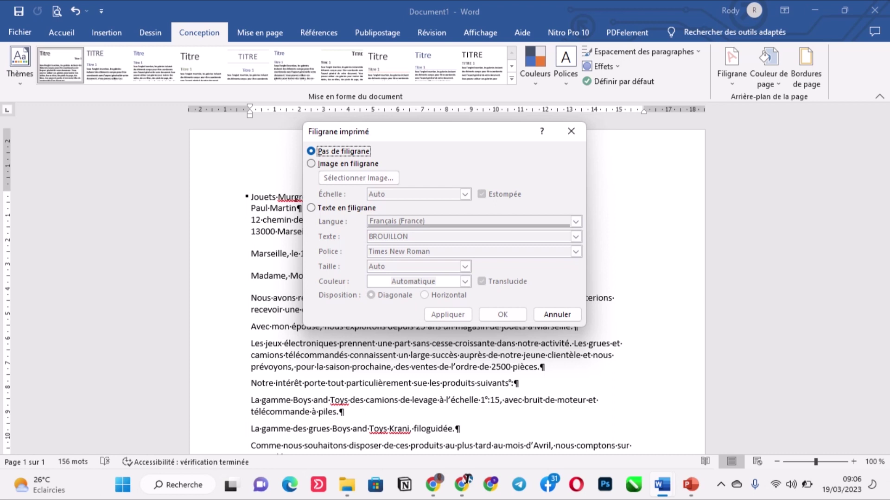
pyautogui.press('Down')
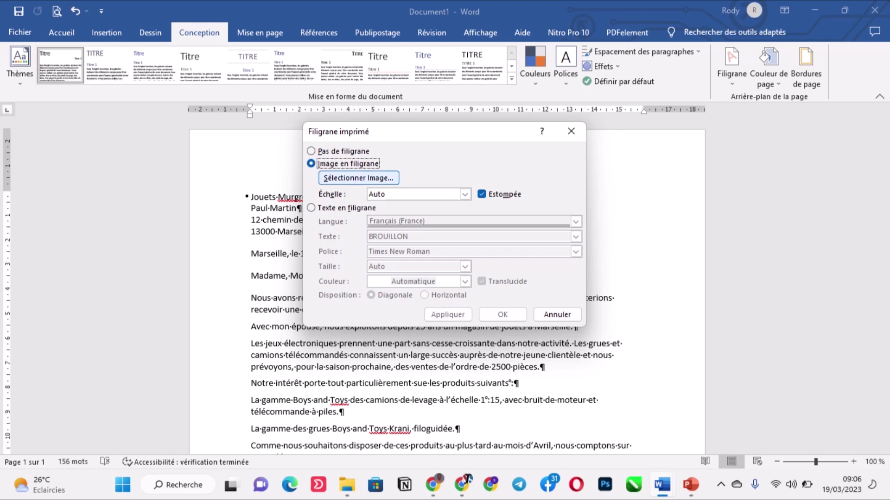
# - Choose the mikey image from the local Images folder as the picture watermark and apply it to the letter
pyautogui.click(359, 178)
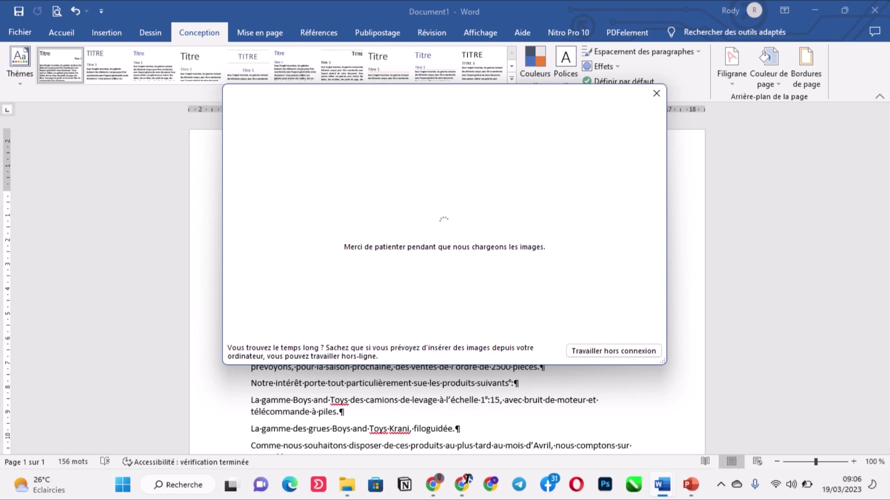
pyautogui.click(613, 352)
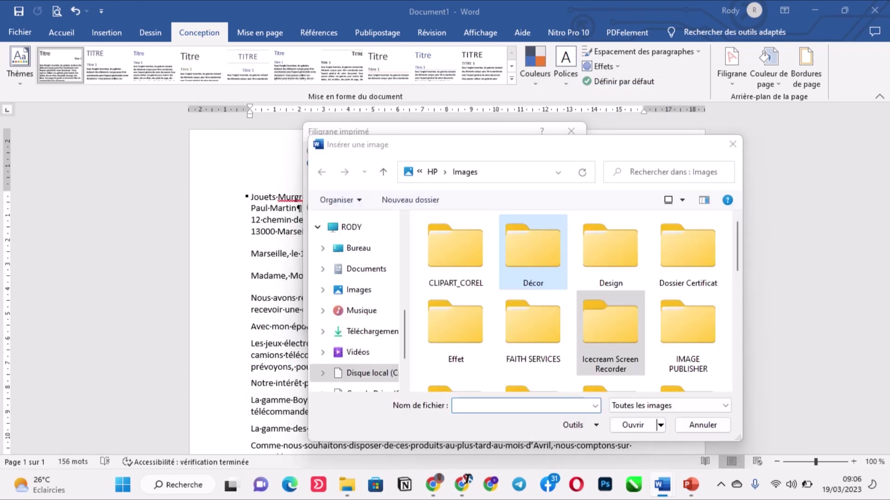
pyautogui.moveTo(610, 334); pyautogui.dragTo(533, 252)
pyautogui.scroll(-1, 570, 302)
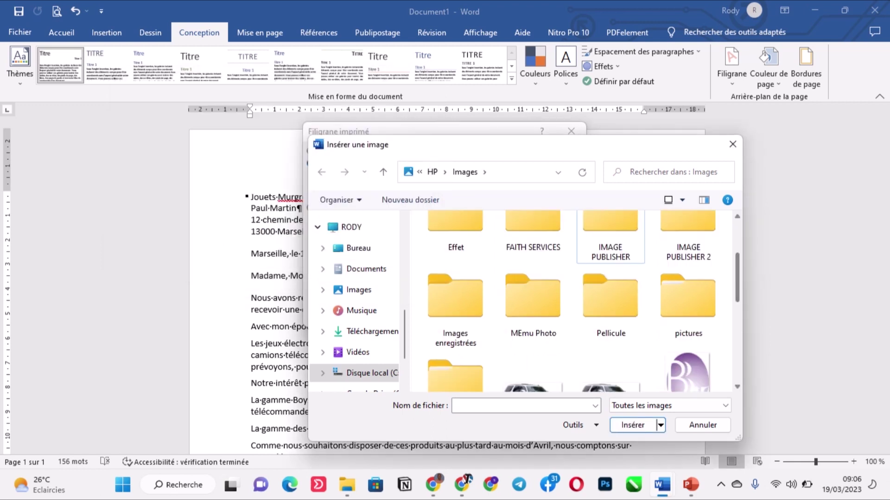
pyautogui.scroll(-5, 611, 301)
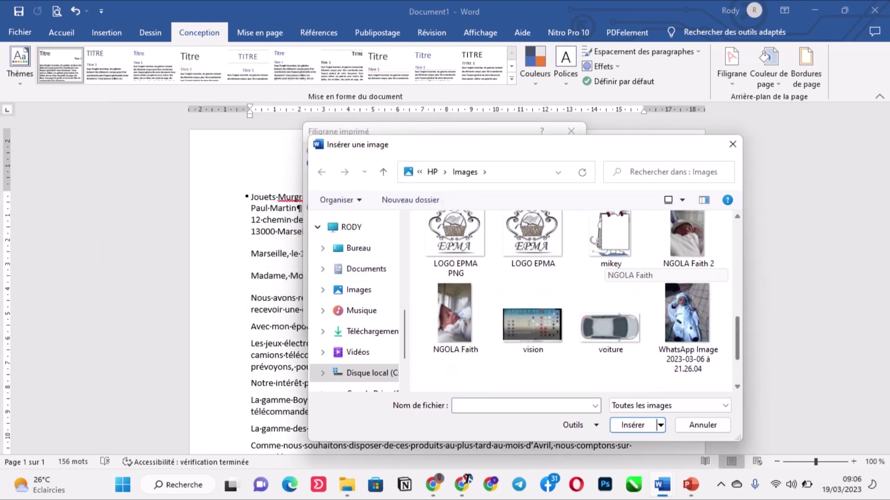
pyautogui.scroll(2, 611, 288)
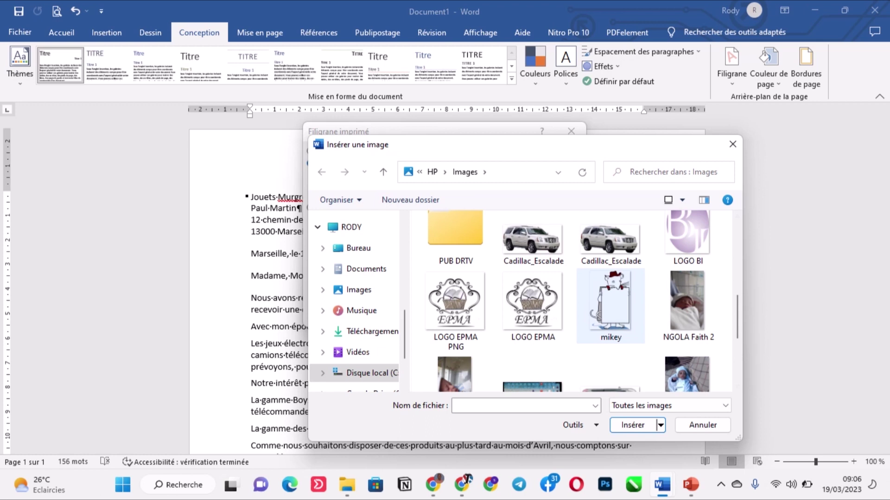
pyautogui.doubleClick(616, 306)
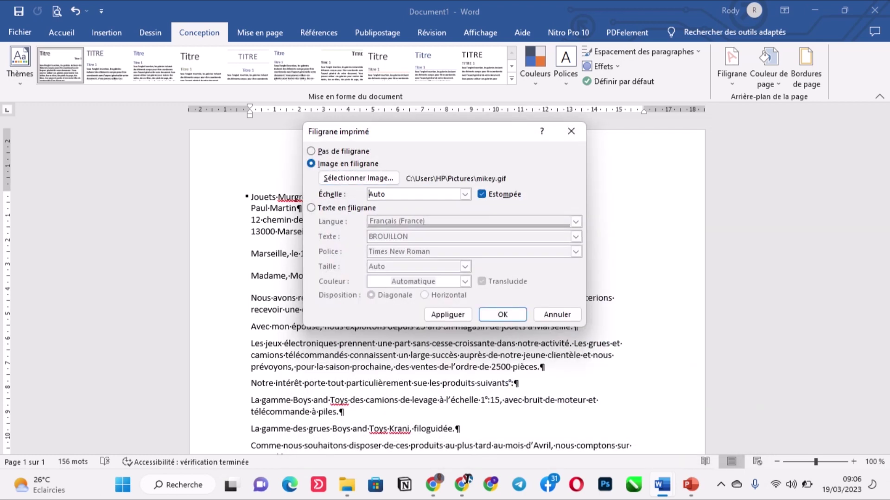
pyautogui.click(447, 315)
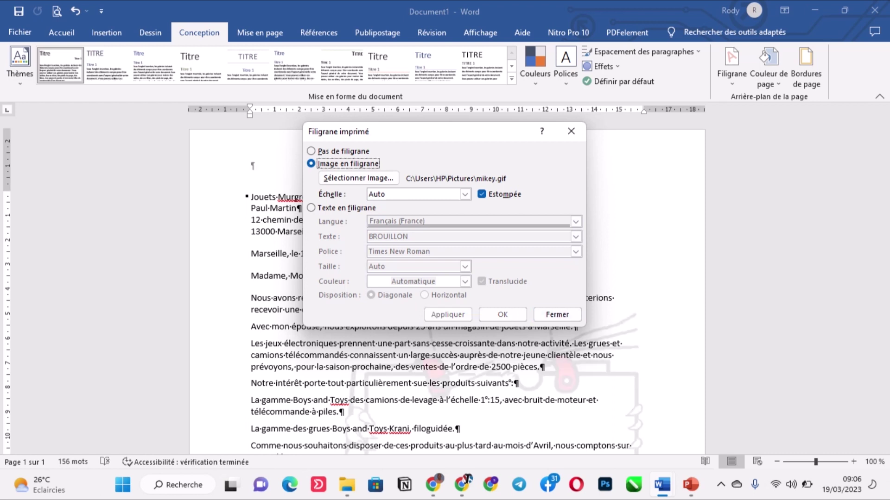
# - Turn off the washout effect (Estompée) for the picture watermark, apply the change and close the watermark settings
pyautogui.moveTo(417, 132); pyautogui.dragTo(204, 138)
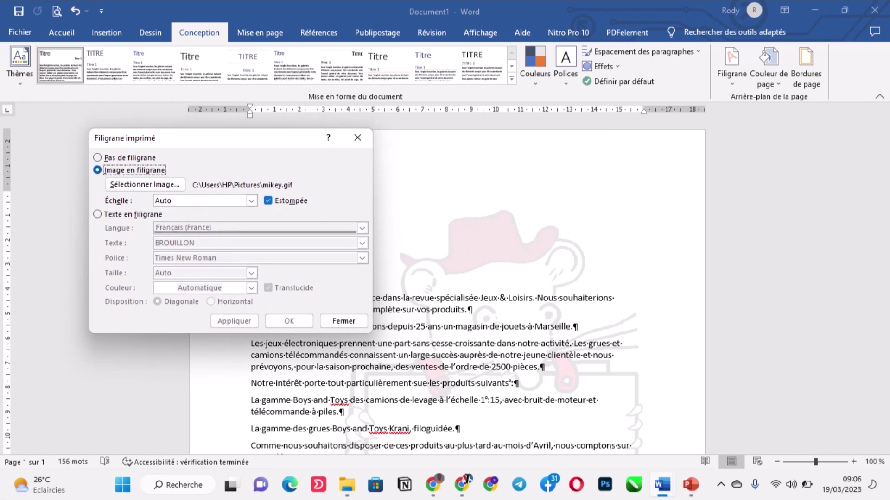
pyautogui.click(268, 201)
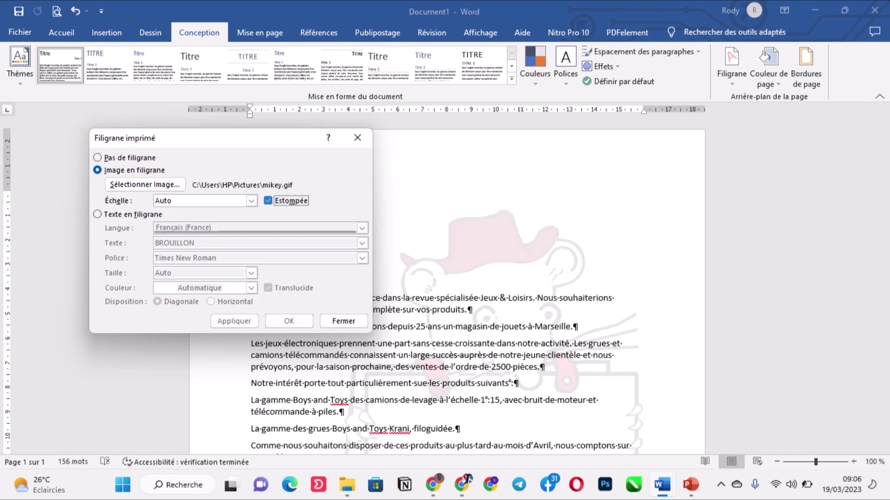
pyautogui.click(234, 321)
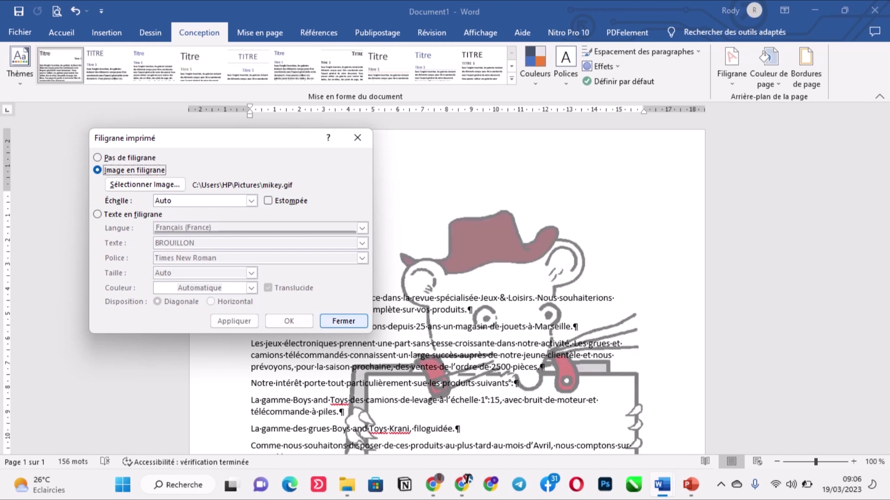
pyautogui.click(343, 321)
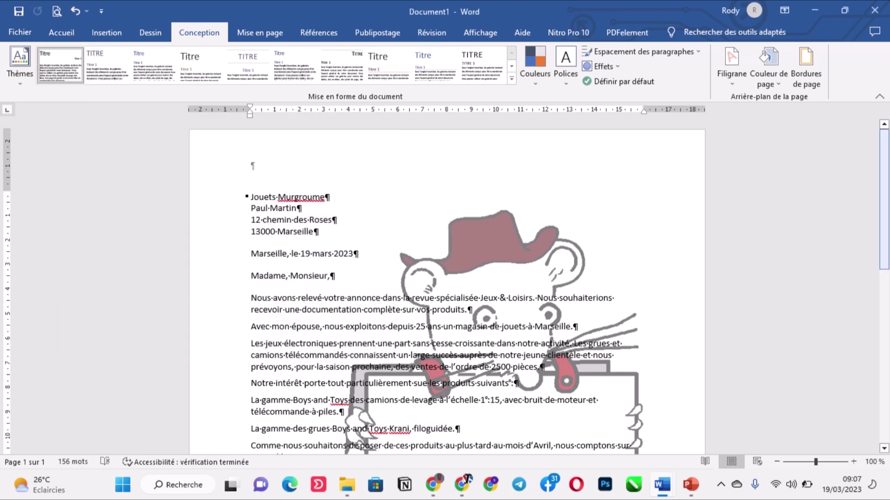
# - Set the font of the whole letter, from the sender block to the signature, to Times New Roman
pyautogui.moveTo(883, 199)
pyautogui.mouseDown()
pyautogui.moveTo(884, 387)
pyautogui.moveTo(884, 164)
pyautogui.moveTo(883, 281)
pyautogui.moveTo(883, 172)
pyautogui.moveTo(883, 268)
pyautogui.moveTo(884, 215)
pyautogui.mouseUp()
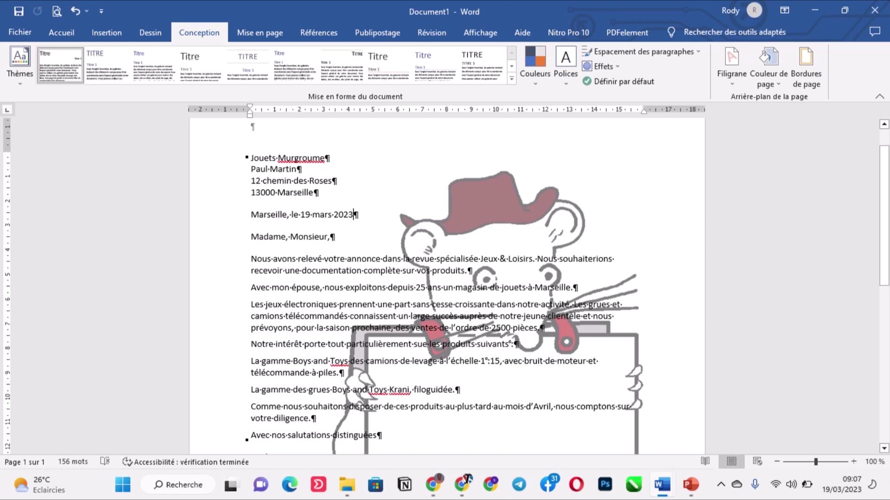
pyautogui.moveTo(883, 215)
pyautogui.mouseDown()
pyautogui.moveTo(884, 201)
pyautogui.moveTo(884, 243)
pyautogui.moveTo(883, 200)
pyautogui.moveTo(884, 267)
pyautogui.moveTo(884, 202)
pyautogui.moveTo(883, 215)
pyautogui.mouseUp()
pyautogui.moveTo(244, 158); pyautogui.dragTo(417, 390)
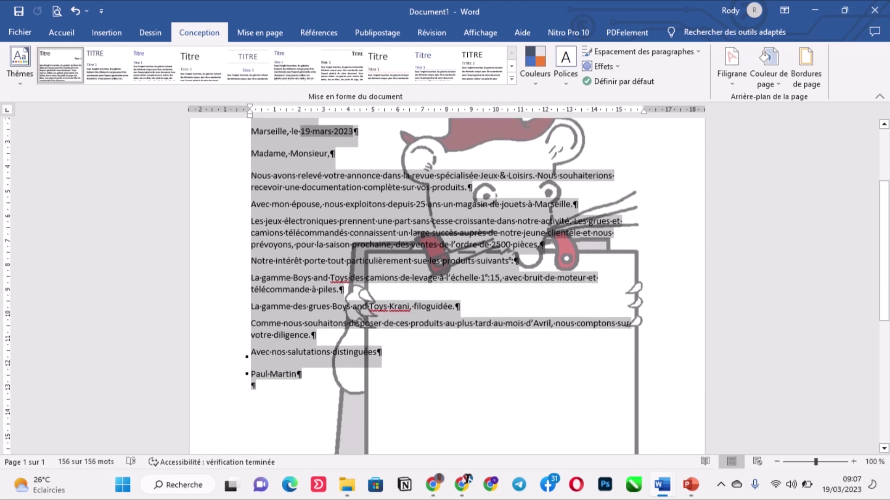
pyautogui.click(61, 33)
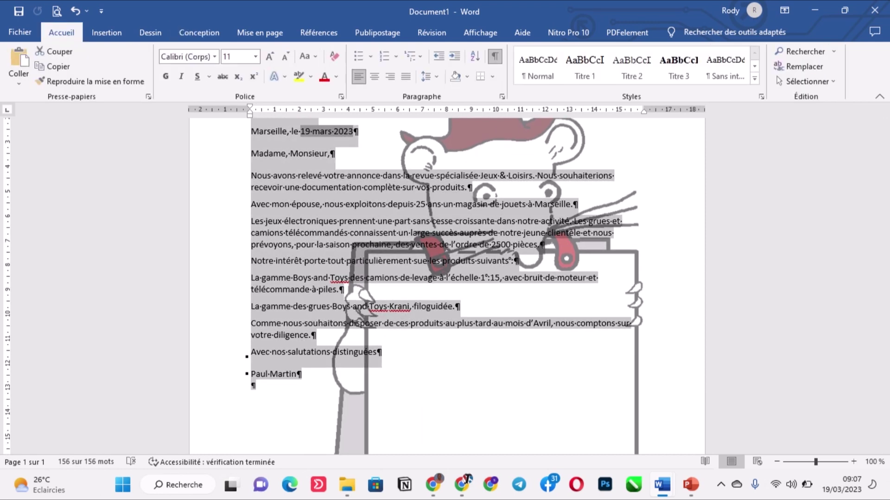
pyautogui.click(215, 57)
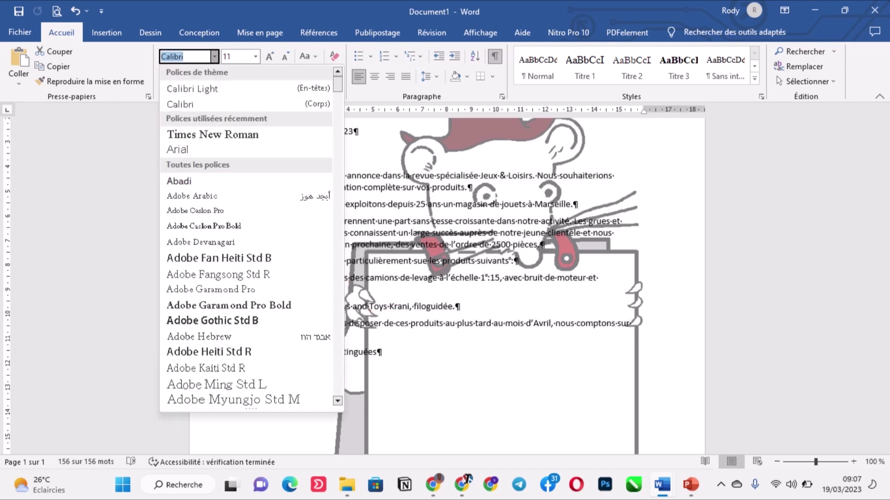
pyautogui.press('Return')
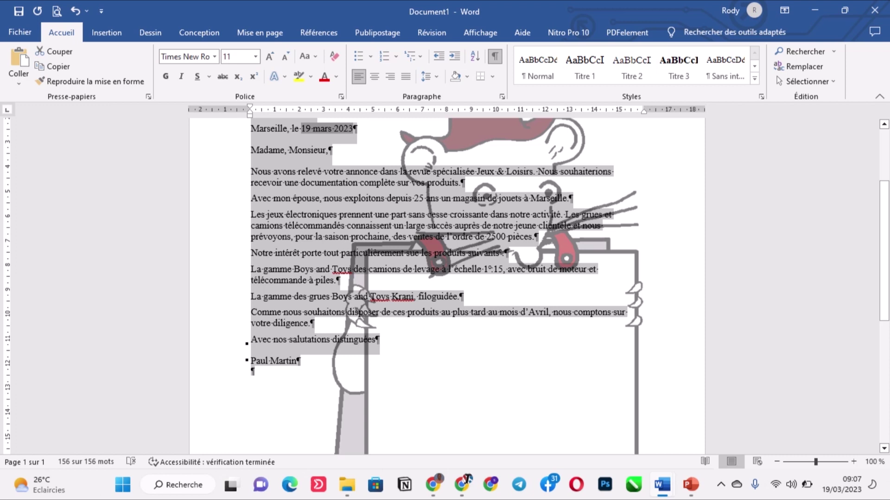
pyautogui.click(376, 182)
# - Justify the letter's body paragraphs from "Nous avons relevé votre annonce" through "Avec nos salutations distinguées"
pyautogui.moveTo(884, 251); pyautogui.dragTo(884, 217)
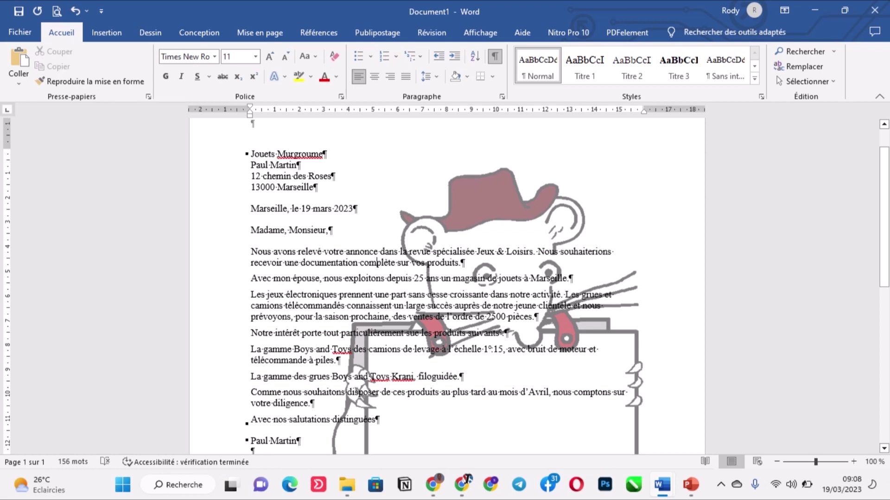
pyautogui.moveTo(251, 252); pyautogui.dragTo(244, 421)
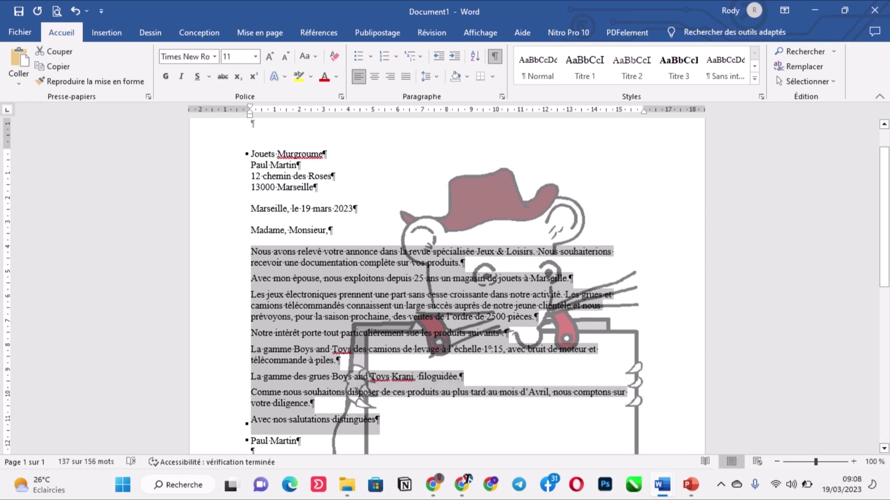
pyautogui.hotkey('ctrl', 'j')
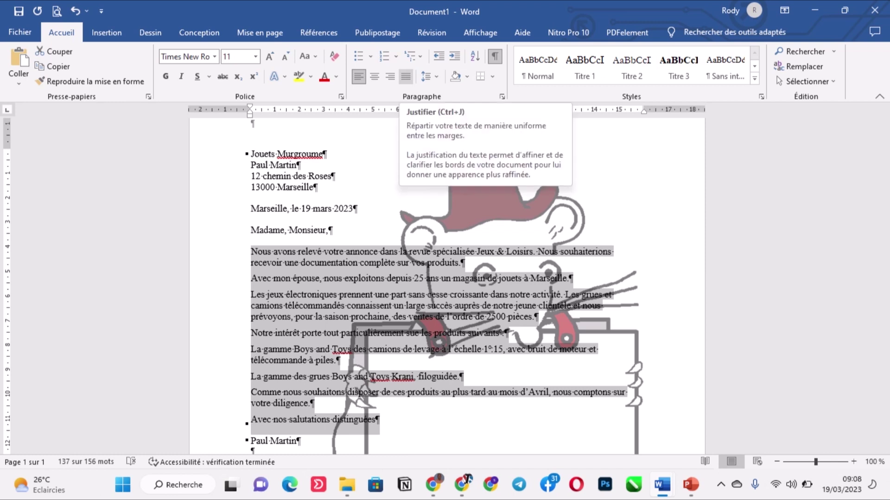
# - Apply full justification to the selected body paragraphs of the letter and clear the selection
pyautogui.click(405, 76)
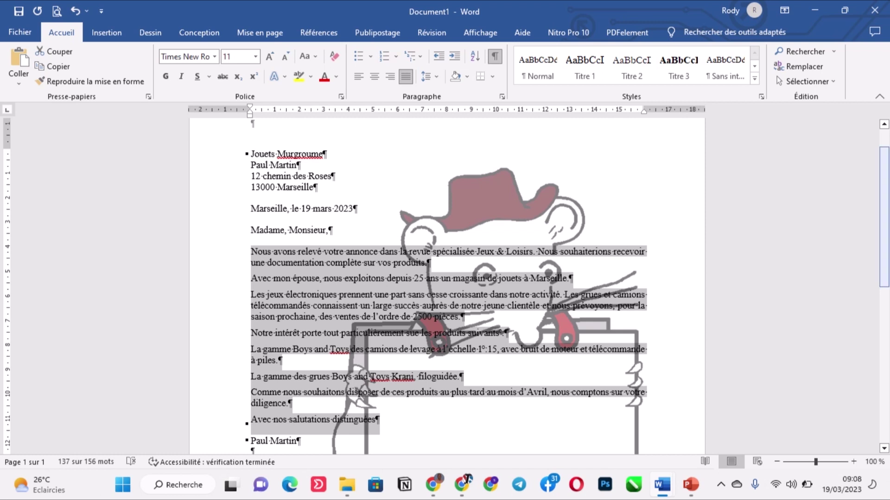
pyautogui.scroll(1, 884, 217)
pyautogui.moveTo(884, 218); pyautogui.dragTo(884, 237)
pyautogui.click(364, 231)
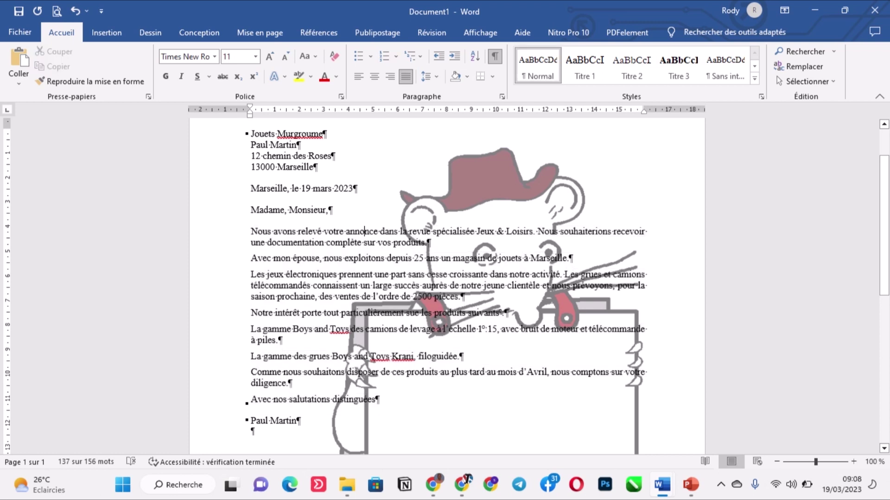
# - Examine how the text sits inside the frame in the model document Doucument filigrane, and return to Document1
pyautogui.moveTo(662, 485)
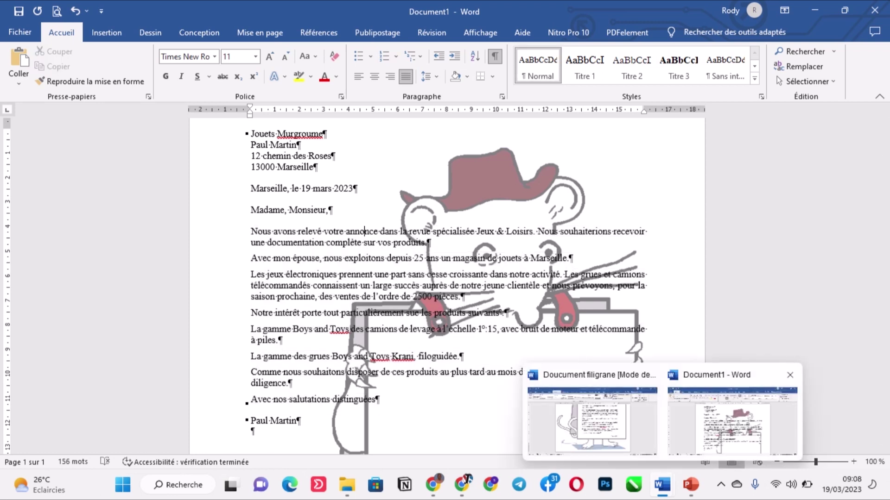
pyautogui.click(593, 419)
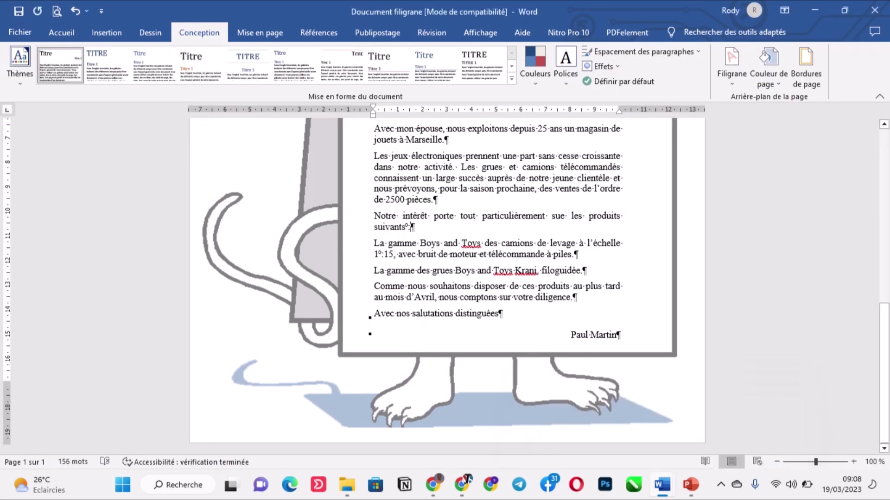
pyautogui.scroll(5, 412, 375)
pyautogui.scroll(1, 412, 374)
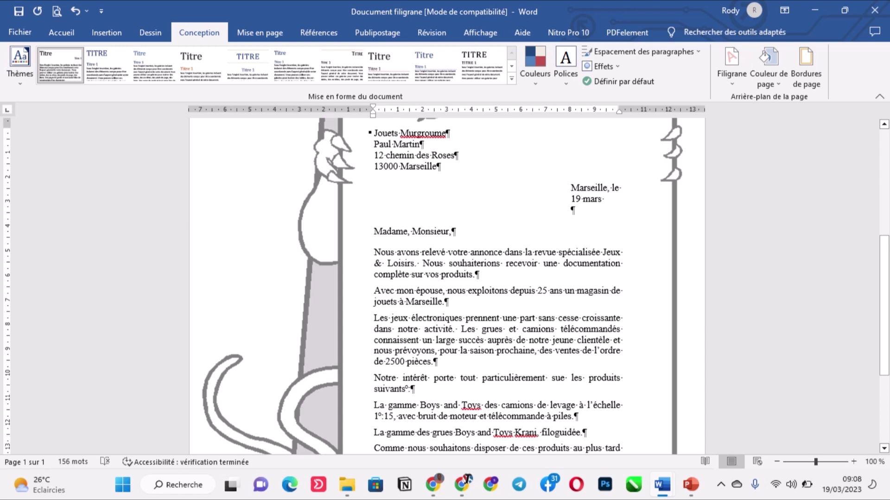
pyautogui.scroll(5, 447, 287)
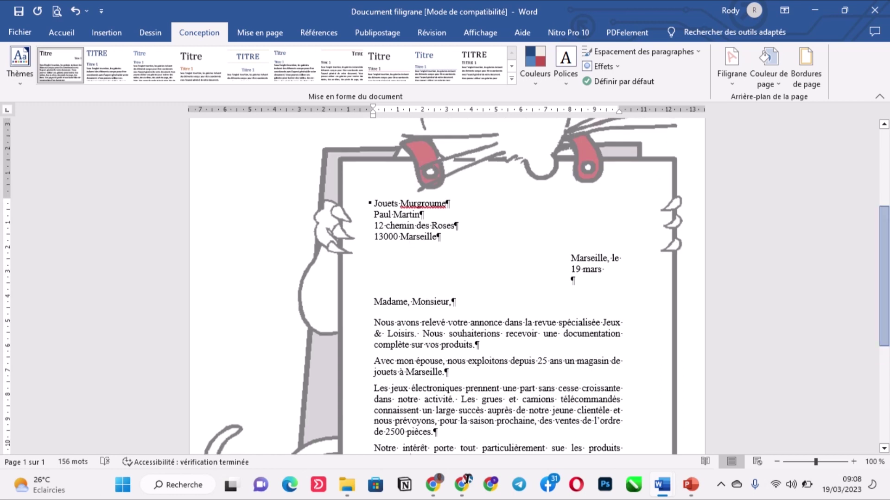
pyautogui.scroll(5, 447, 287)
pyautogui.scroll(-4, 448, 287)
pyautogui.scroll(2, 448, 287)
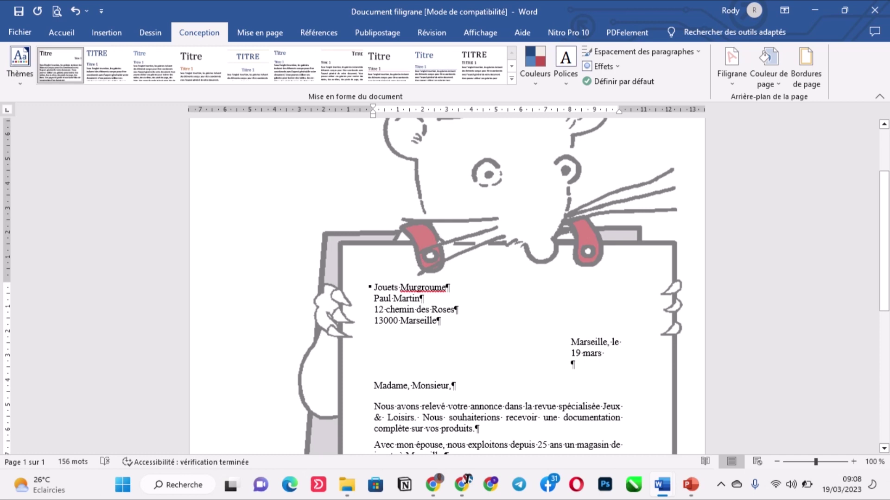
pyautogui.moveTo(662, 484)
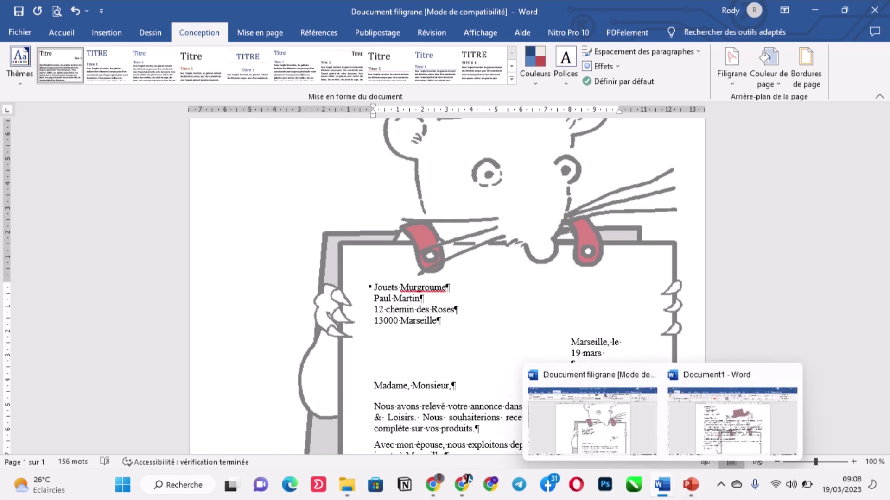
pyautogui.click(732, 420)
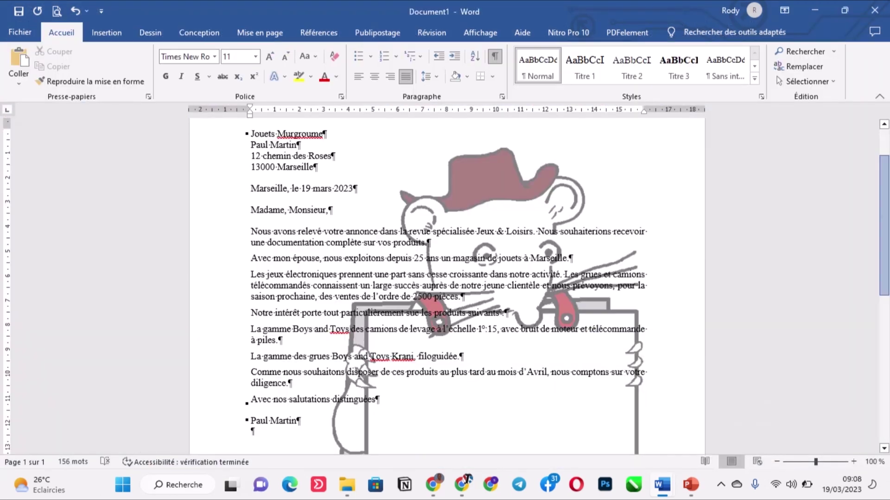
# - Examine the position of the letter's text relative to the mikey watermark's frame, from the start to the end of Document1
pyautogui.scroll(3, 445, 292)
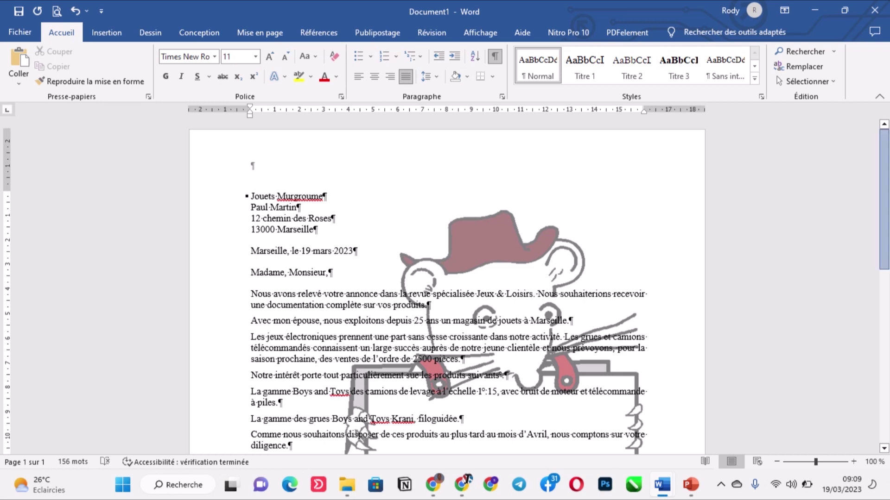
pyautogui.scroll(-2, 447, 286)
pyautogui.scroll(-5, 447, 286)
pyautogui.scroll(4, 448, 287)
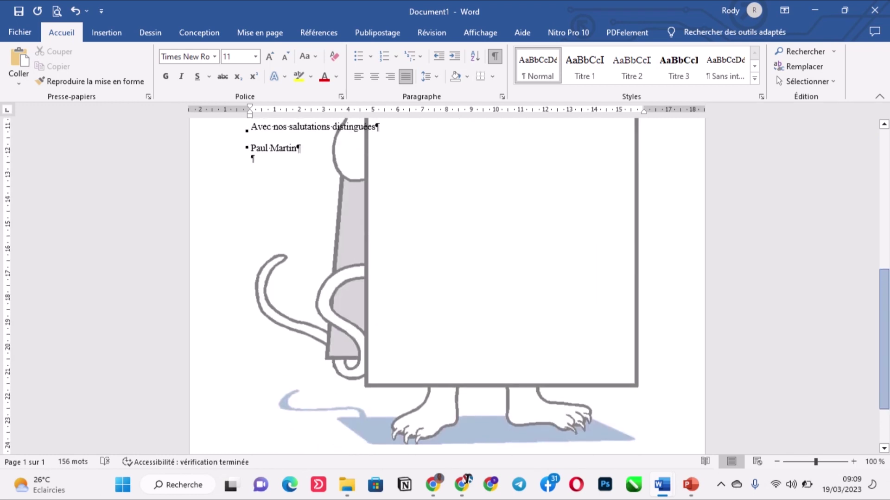
pyautogui.scroll(4, 447, 286)
pyautogui.scroll(-9, 447, 287)
pyautogui.scroll(9, 447, 287)
pyautogui.scroll(-1, 447, 286)
pyautogui.scroll(1, 447, 287)
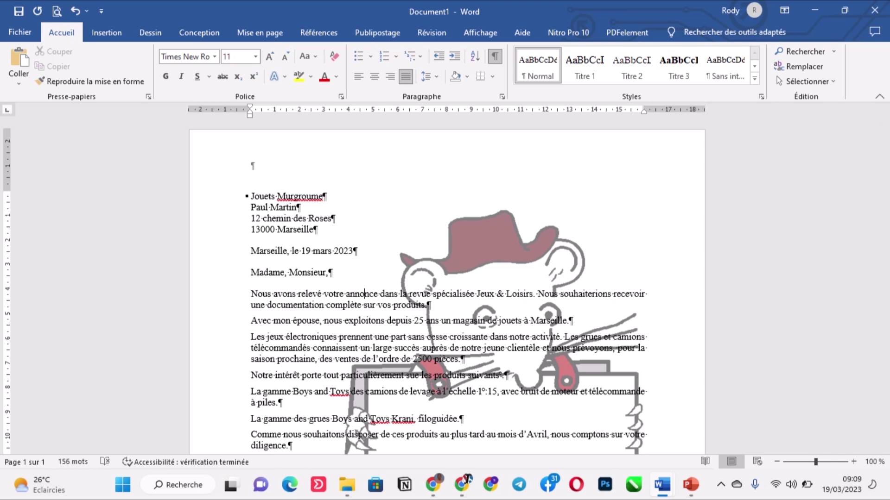
pyautogui.hotkey('ctrl', 'End')
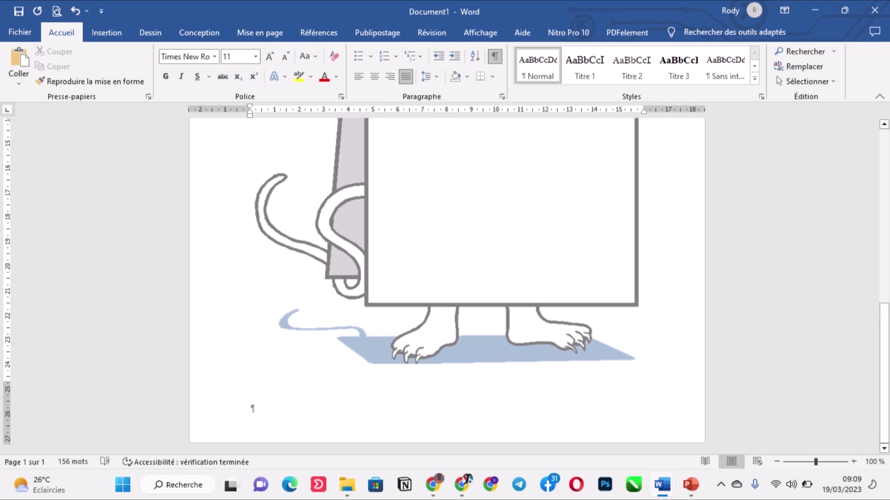
pyautogui.hotkey('ctrl', 'Home')
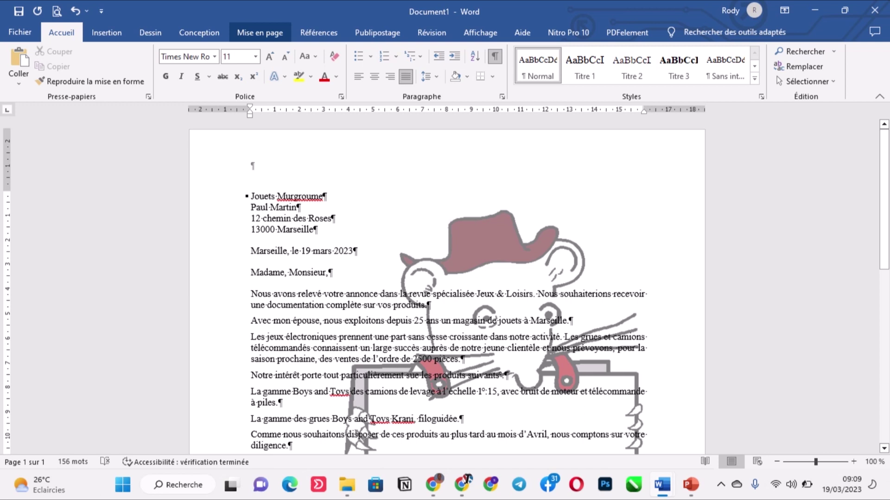
# - Apply the Normales margin preset (2,5 cm on all sides) to Document1 and dismiss the low-battery notice
pyautogui.click(260, 33)
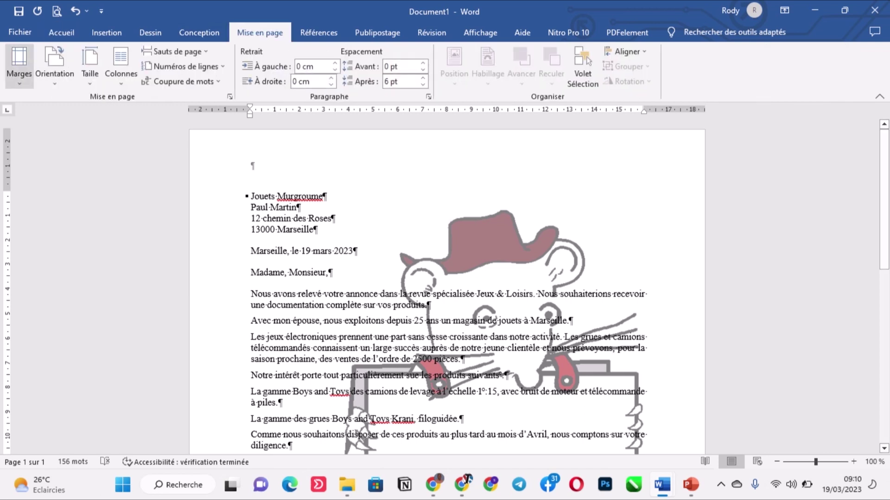
pyautogui.click(19, 65)
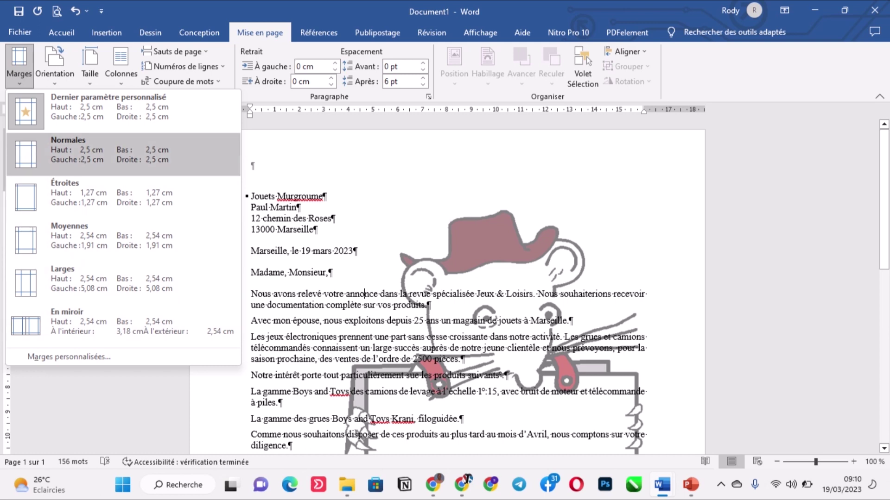
pyautogui.click(115, 151)
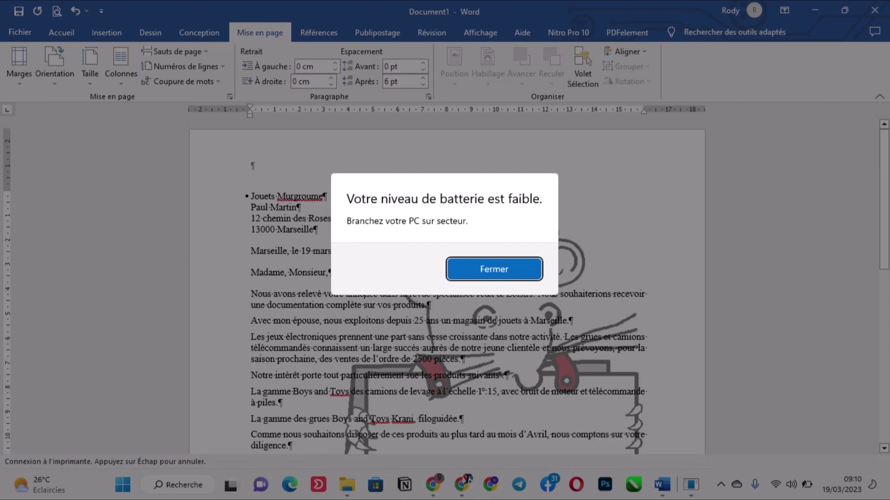
pyautogui.click(494, 269)
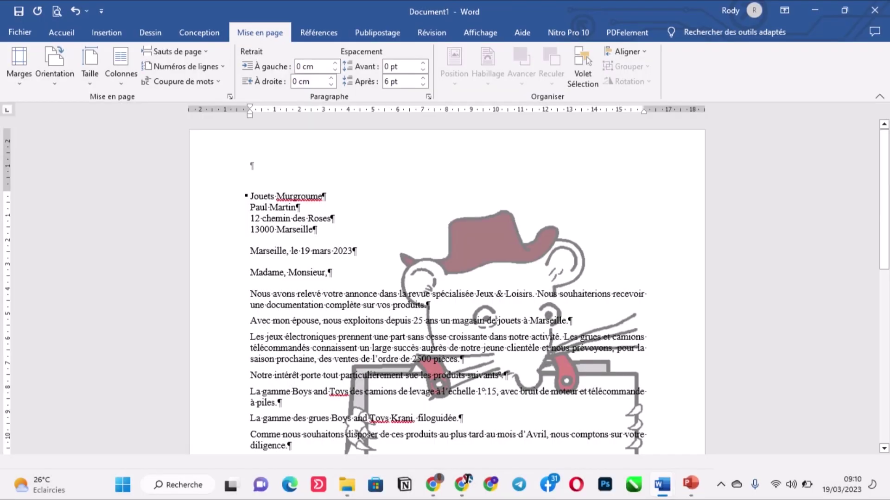
# - Compare Document1's margins with the text placement in the model document Doucument filigrane, and return to Document1
pyautogui.click(19, 65)
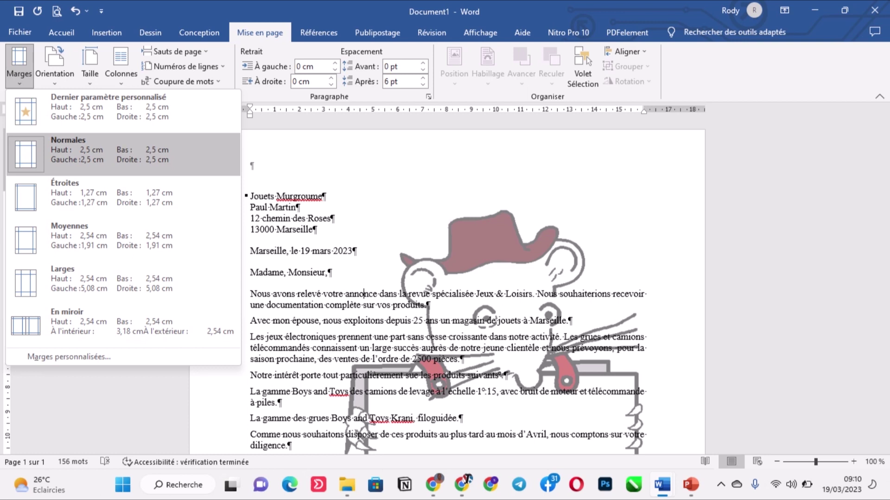
pyautogui.moveTo(662, 485)
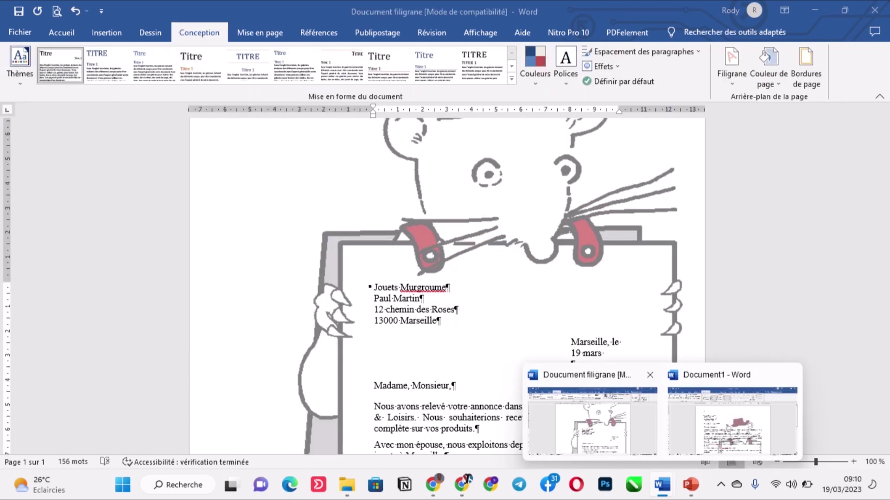
pyautogui.click(592, 421)
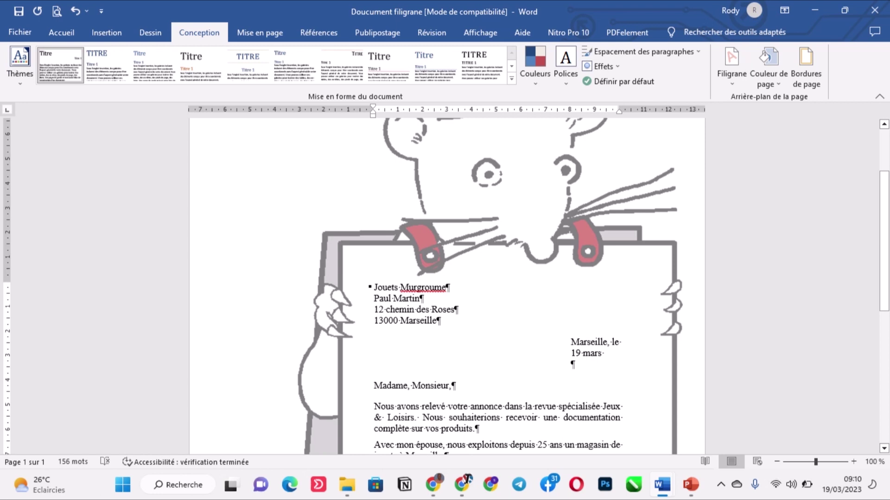
pyautogui.moveTo(662, 486)
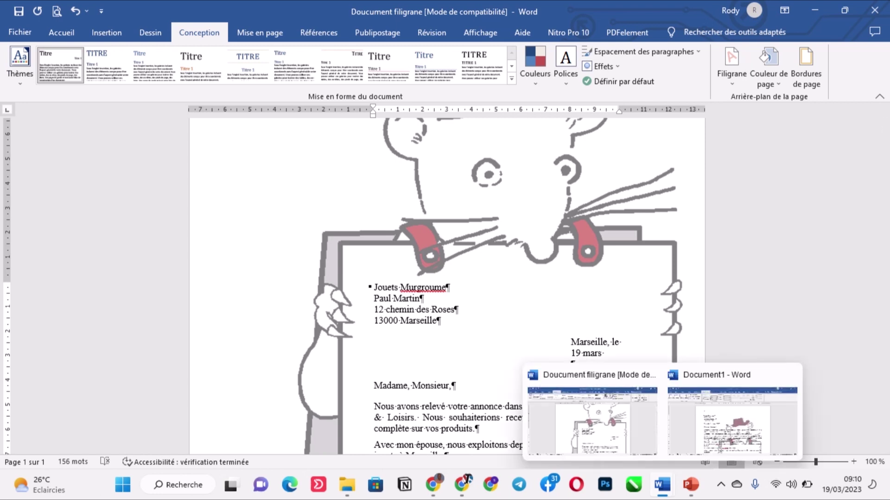
pyautogui.click(732, 420)
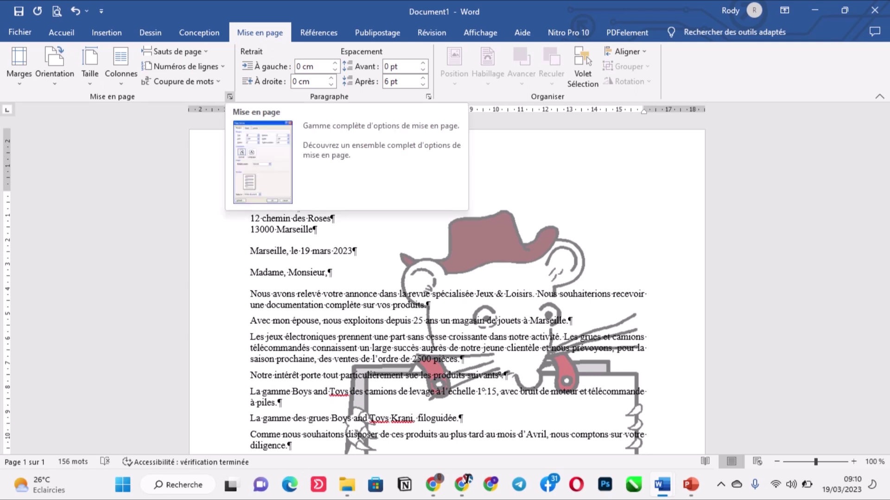
# - Set the top margin (Haut) to 5,9 cm in the full page setup options, moving the dialog clear of the letter
pyautogui.click(229, 97)
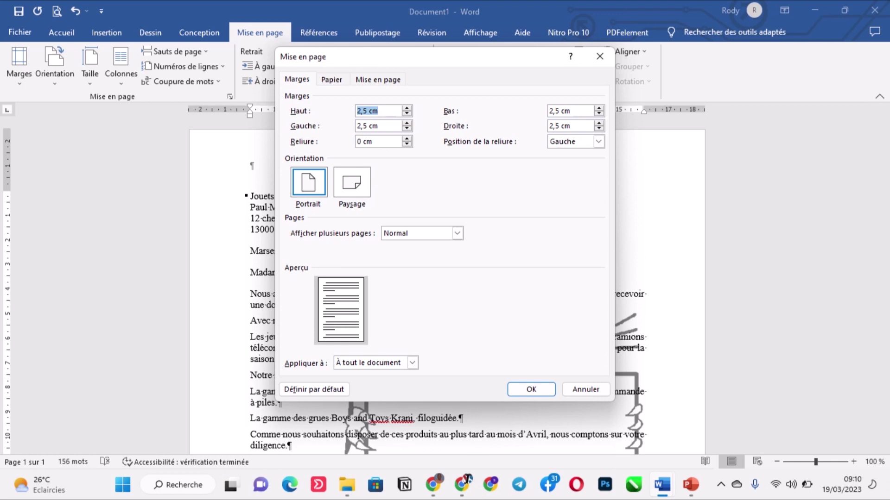
pyautogui.moveTo(393, 57); pyautogui.dragTo(669, 85)
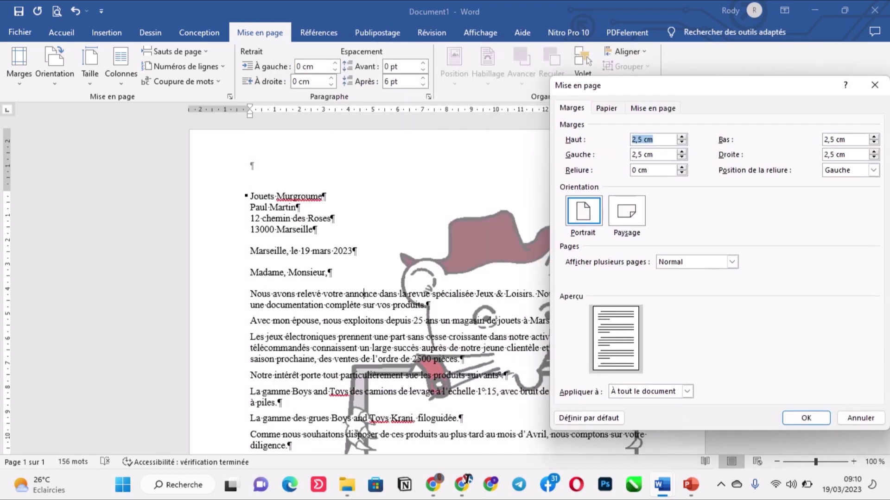
pyautogui.press('Up')
pyautogui.press('Up')
pyautogui.press('Up')
pyautogui.press('Up')
pyautogui.press('Up')
pyautogui.press('Up')
pyautogui.press('Up')
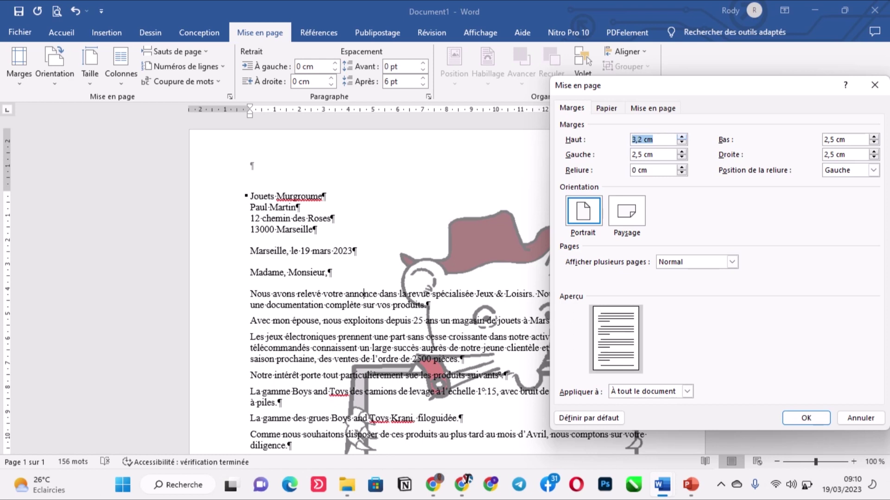
pyautogui.press('Up')
pyautogui.press('Up')
pyautogui.press('Up')
pyautogui.press('Up')
pyautogui.press('Up')
pyautogui.press('Up')
pyautogui.press('Up')
pyautogui.press('Up')
pyautogui.press('Up')
pyautogui.press('Up')
pyautogui.press('Up')
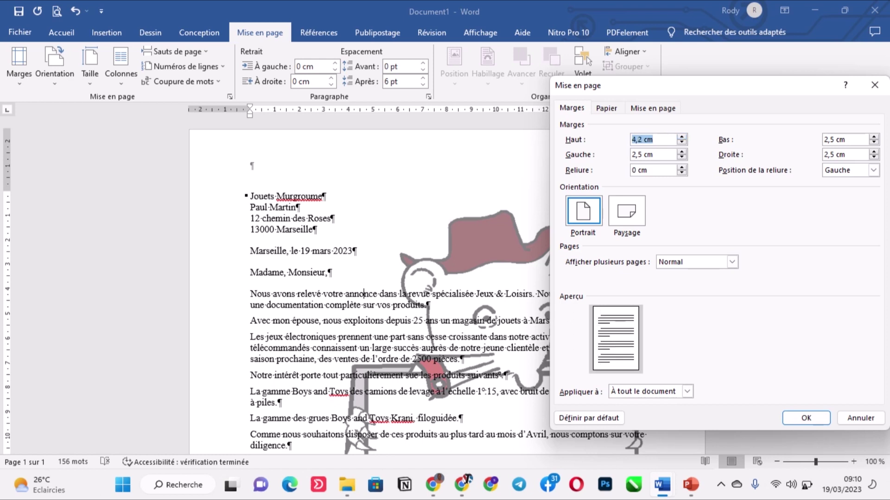
pyautogui.press('Up')
pyautogui.press('Up')
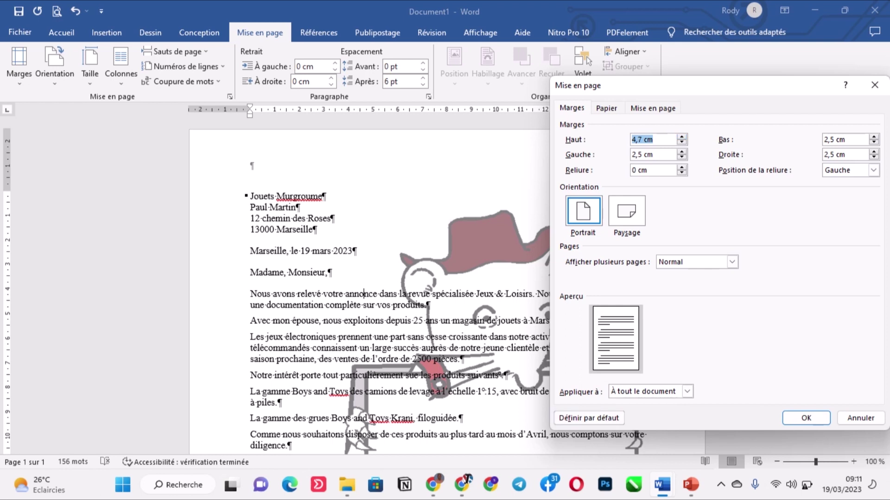
pyautogui.press('Up')
pyautogui.press('Up')
pyautogui.press('Up')
pyautogui.press('Up')
pyautogui.press('Up')
pyautogui.press('Up')
pyautogui.press('Up')
pyautogui.press('Up')
pyautogui.press('Up')
pyautogui.press('Up')
pyautogui.press('Up')
pyautogui.press('Up')
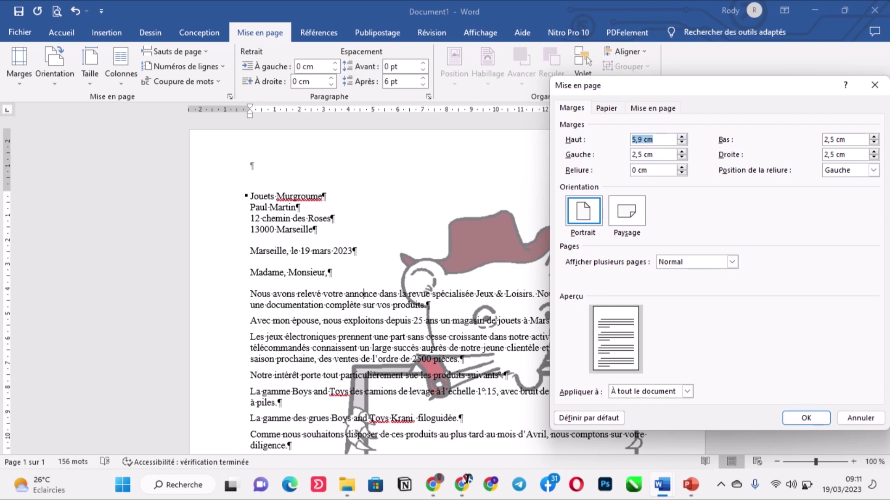
# - Set the left margin (Gauche) to 6,3 cm and apply the page setup to the whole document
pyautogui.press('Tab')
pyautogui.press('Up')
pyautogui.press('Up')
pyautogui.press('Up')
pyautogui.press('Up')
pyautogui.press('Up')
pyautogui.press('Up')
pyautogui.press('Up')
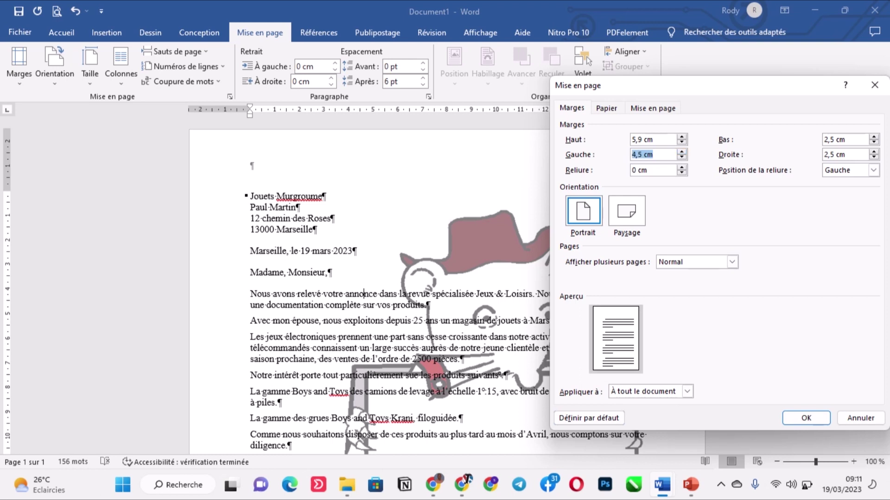
pyautogui.press('Up')
pyautogui.press('Up')
pyautogui.press('Up')
pyautogui.press('Up')
pyautogui.press('Up')
pyautogui.press('Up')
pyautogui.press('Up')
pyautogui.press('Up')
pyautogui.press('Up')
pyautogui.press('Up')
pyautogui.press('Up')
pyautogui.press('Up')
pyautogui.press('Up')
pyautogui.moveTo(723, 85); pyautogui.dragTo(652, 92)
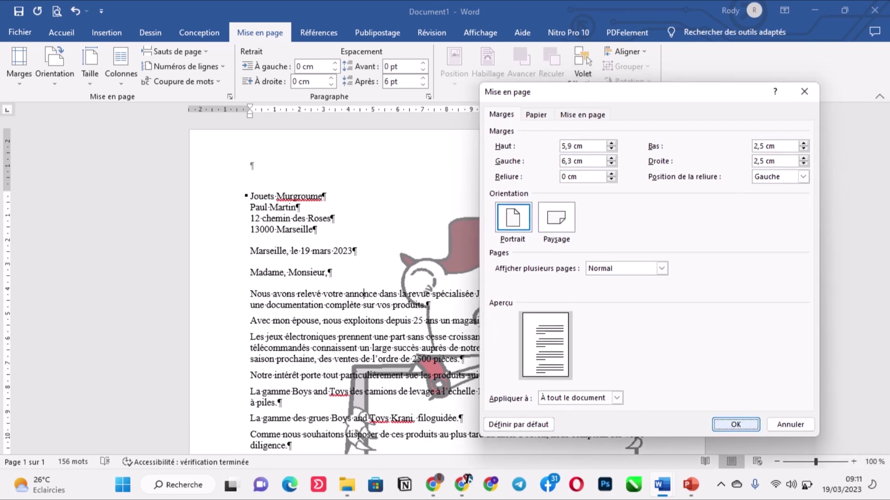
pyautogui.press('Return')
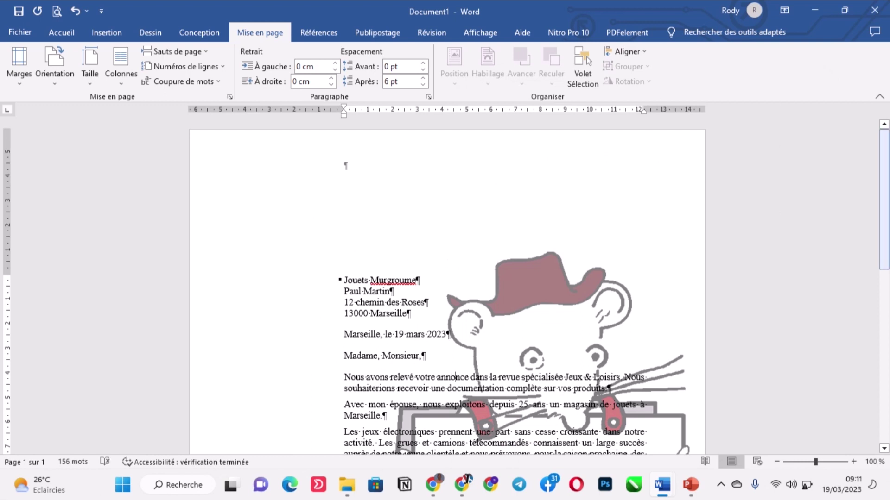
# - Set the top margin (Haut) to 9,1 cm and apply the page setup to the whole document
pyautogui.scroll(-4, 447, 286)
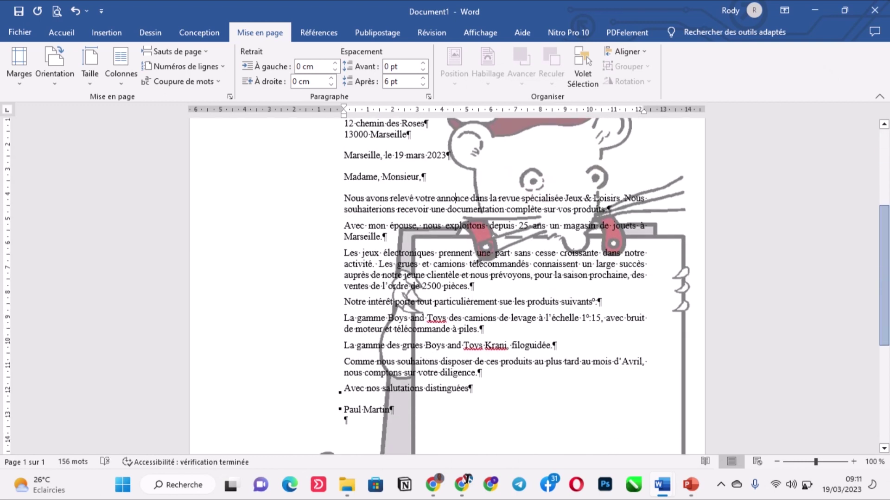
pyautogui.scroll(-3, 447, 286)
pyautogui.scroll(8, 448, 287)
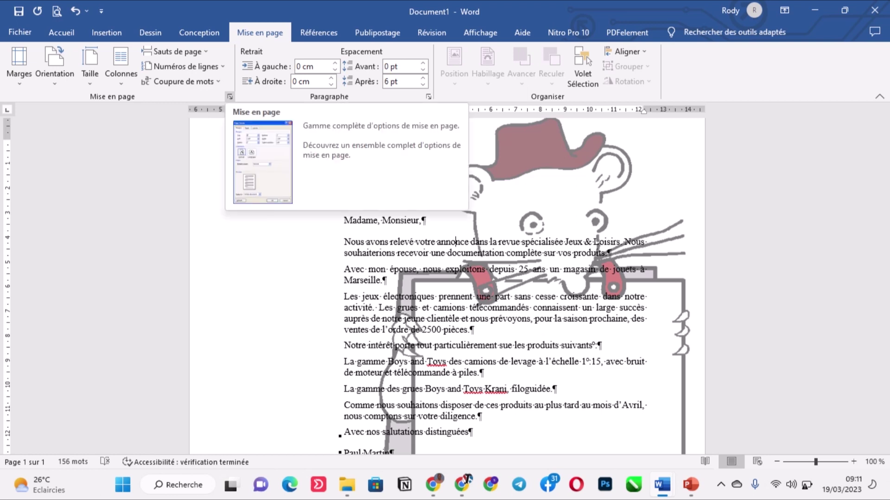
pyautogui.click(230, 97)
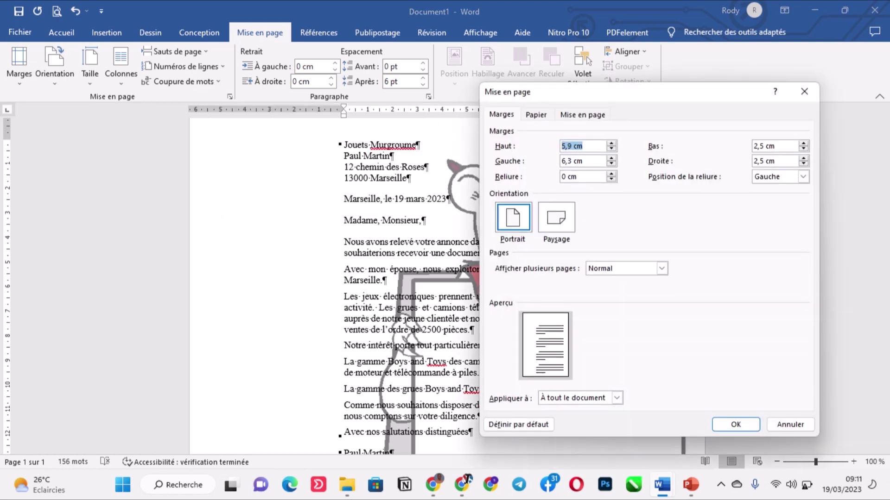
pyautogui.press('Up')
pyautogui.press('Up')
pyautogui.press('Up')
pyautogui.press('Up')
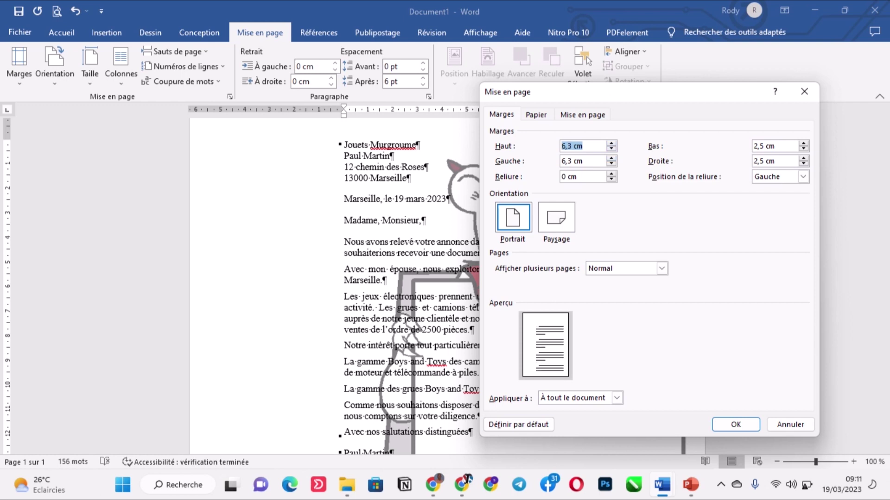
pyautogui.press('Up')
pyautogui.press('Up')
pyautogui.press('Up')
pyautogui.press('Up')
pyautogui.press('Up')
pyautogui.press('Up')
pyautogui.press('Up')
pyautogui.press('Up')
pyautogui.press('Up')
pyautogui.press('Up')
pyautogui.press('Up')
pyautogui.press('Up')
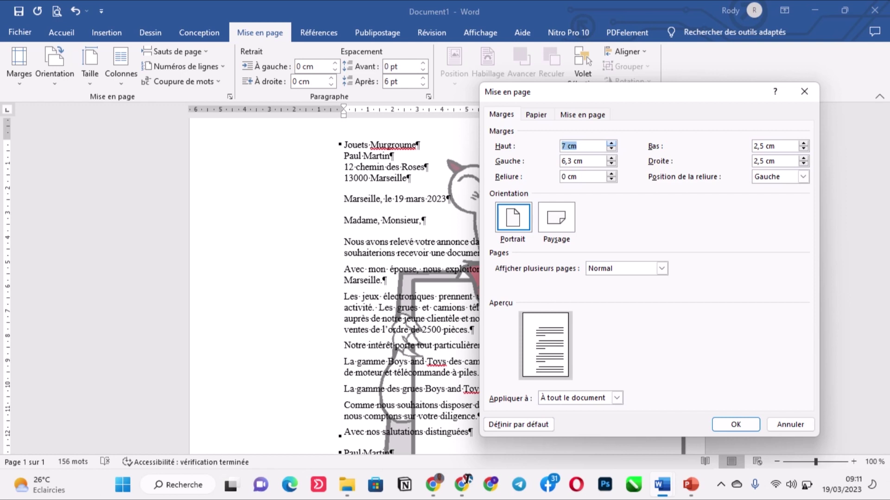
pyautogui.press('Up')
pyautogui.press('Up')
pyautogui.press('Up')
pyautogui.press('Up')
pyautogui.press('Up')
pyautogui.press('Up')
pyautogui.press('Up')
pyautogui.press('Up')
pyautogui.press('Up')
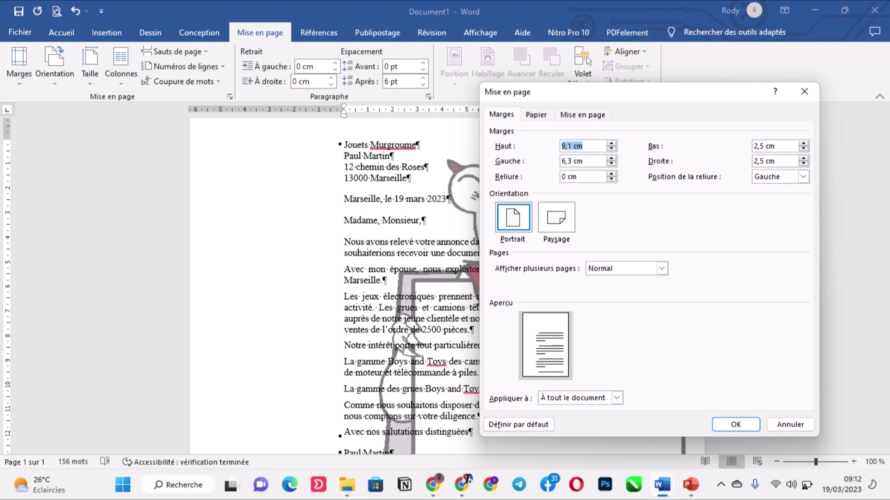
pyautogui.press('Return')
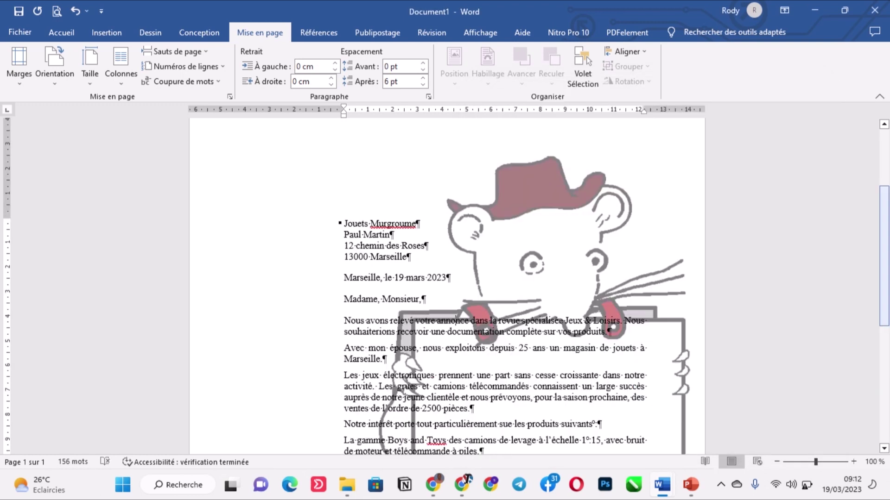
# - Raise the top margin (Haut) to 10,6 cm in the full page setup options
pyautogui.moveTo(884, 256)
pyautogui.mouseDown()
pyautogui.moveTo(884, 200)
pyautogui.moveTo(884, 393)
pyautogui.moveTo(884, 261)
pyautogui.mouseUp()
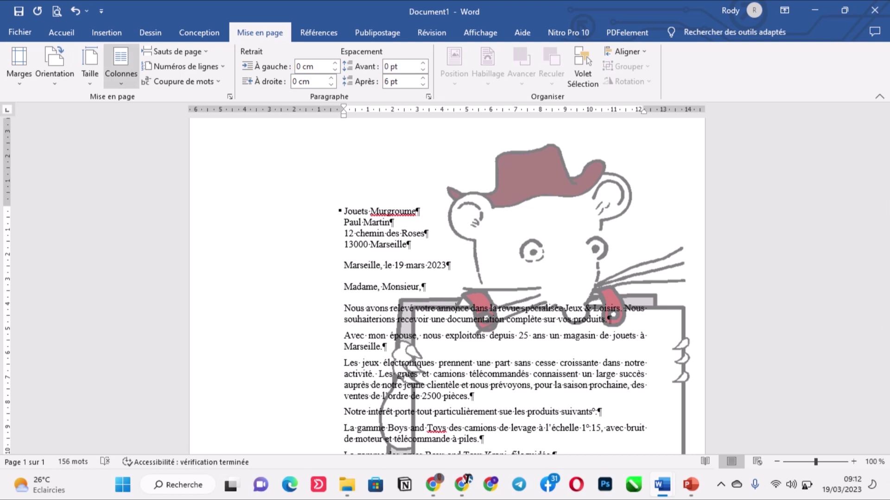
pyautogui.click(230, 97)
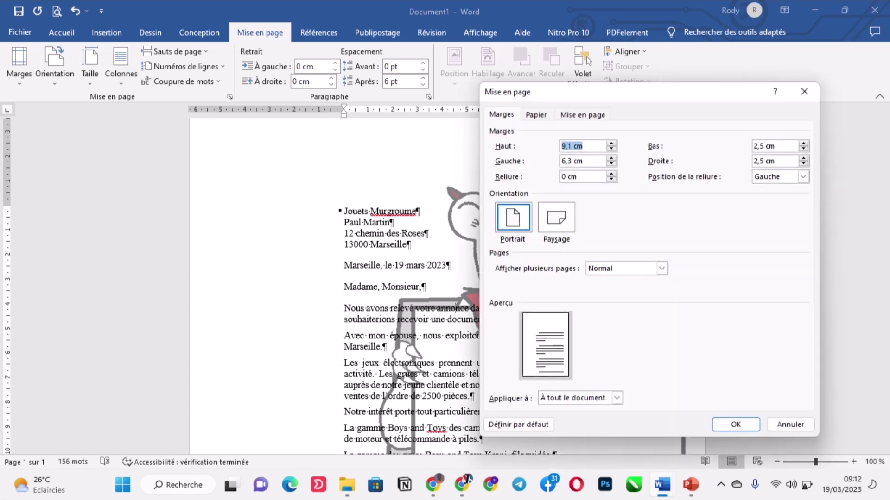
pyautogui.press('Up')
pyautogui.press('Up')
pyautogui.press('Up')
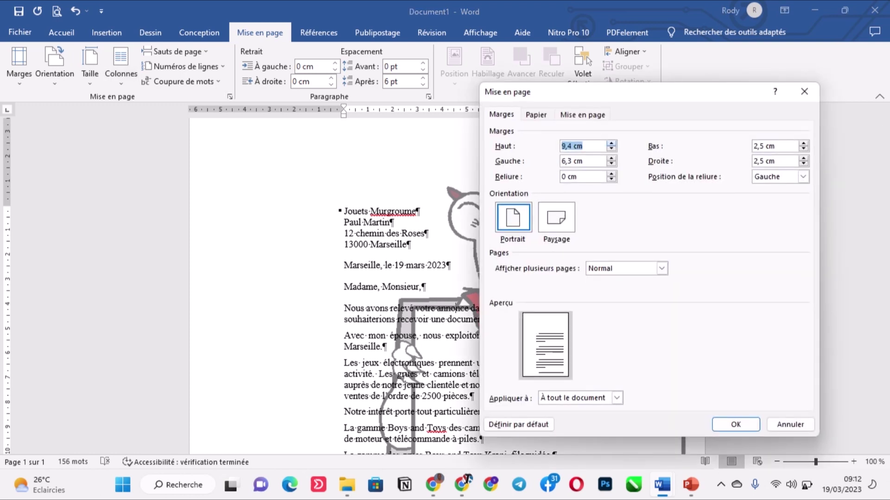
pyautogui.press('Up')
pyautogui.press('Up')
pyautogui.press('Up')
pyautogui.press('Up')
pyautogui.press('Up')
pyautogui.press('Up')
pyautogui.press('Up')
pyautogui.press('Up')
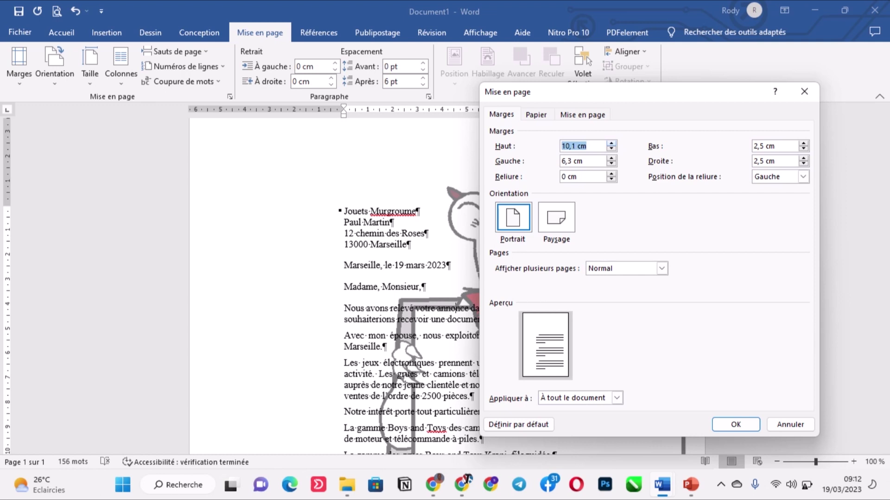
pyautogui.press('Up')
pyautogui.press('Up')
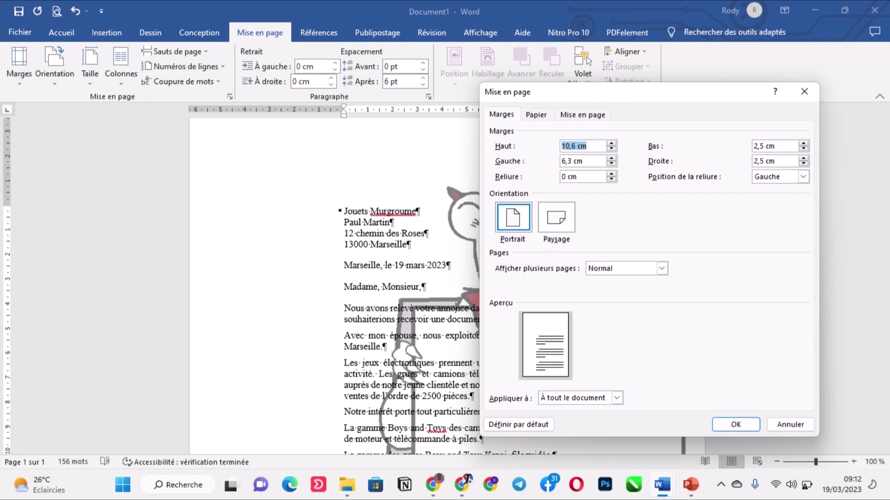
# - Increase the left margin (Gauche) to slightly more than 7 cm and apply the page setup to the whole document
pyautogui.press('Tab')
pyautogui.press('Up')
pyautogui.press('Up')
pyautogui.press('Up')
pyautogui.press('Up')
pyautogui.press('Up')
pyautogui.press('Up')
pyautogui.press('Up')
pyautogui.press('Up')
pyautogui.press('Up')
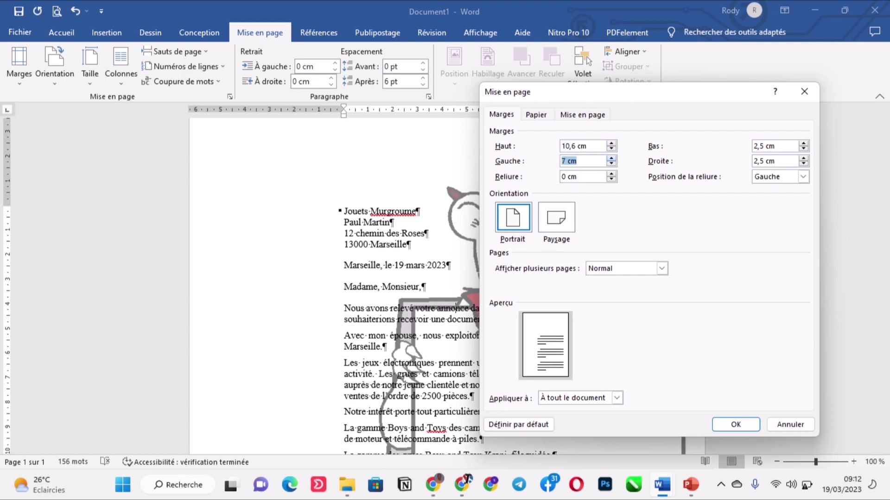
pyautogui.press('Up')
pyautogui.press('Return')
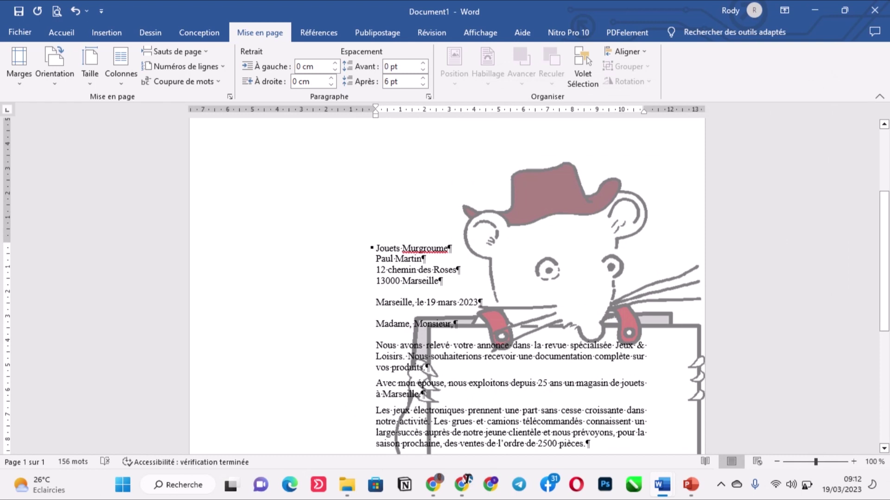
pyautogui.moveTo(885, 261); pyautogui.dragTo(884, 227)
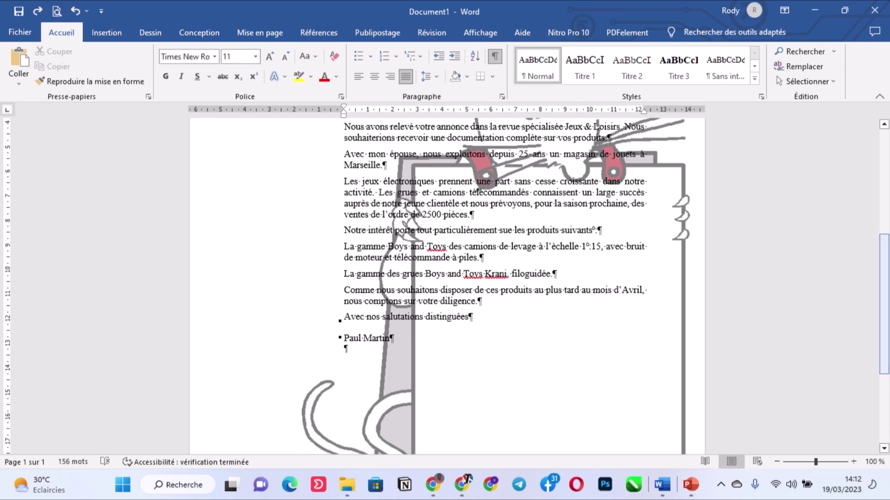
# - Move the mikey watermark picture up and to the left in the page header, and close the header editing
pyautogui.scroll(5, 444, 278)
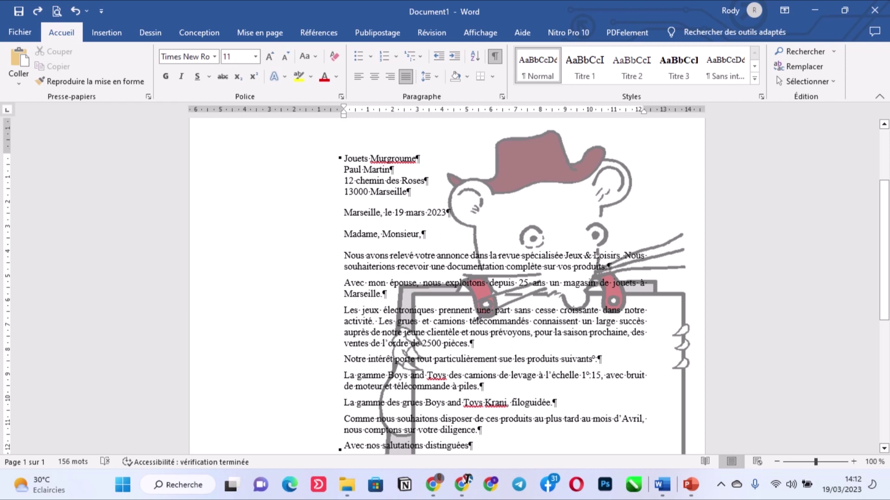
pyautogui.scroll(4, 445, 278)
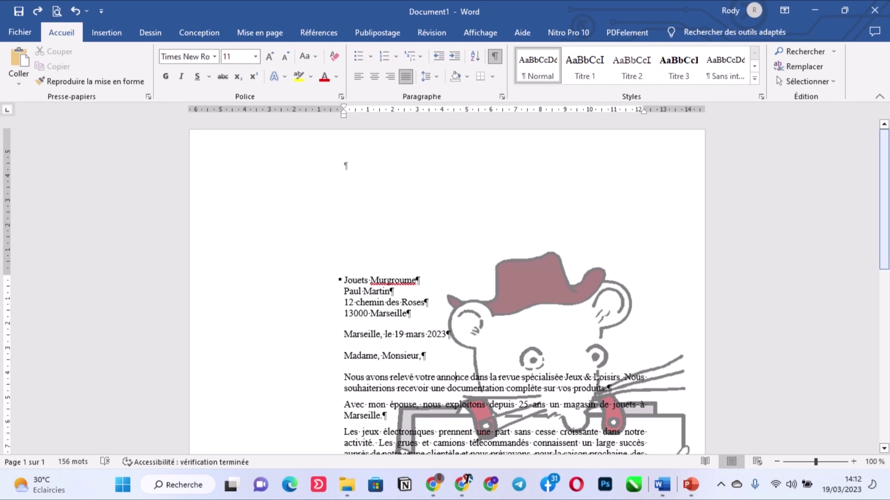
pyautogui.scroll(-3, 447, 287)
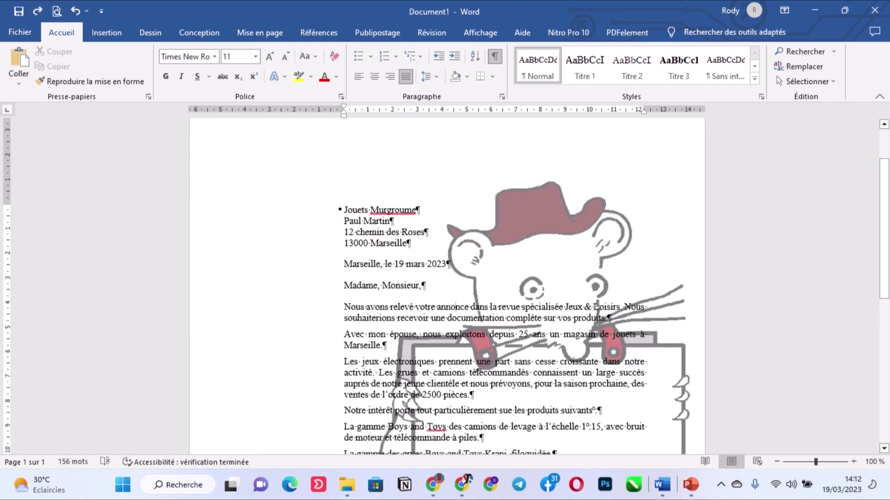
pyautogui.scroll(3, 447, 287)
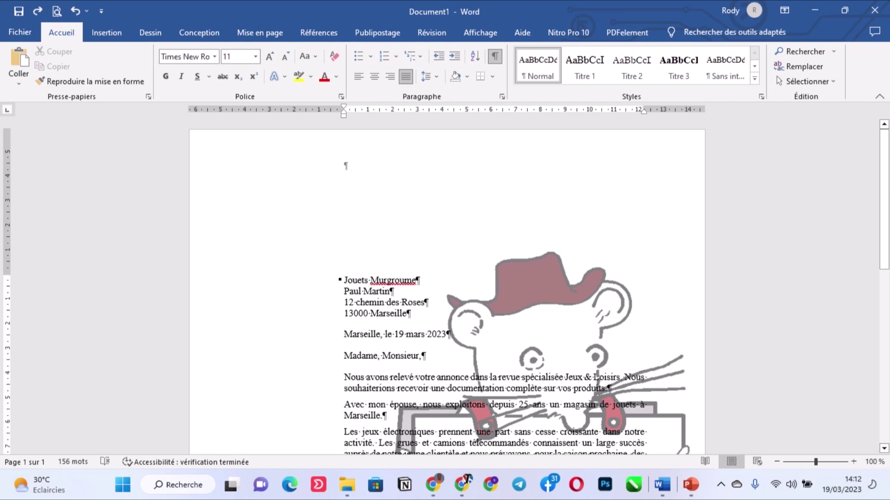
pyautogui.doubleClick(346, 166)
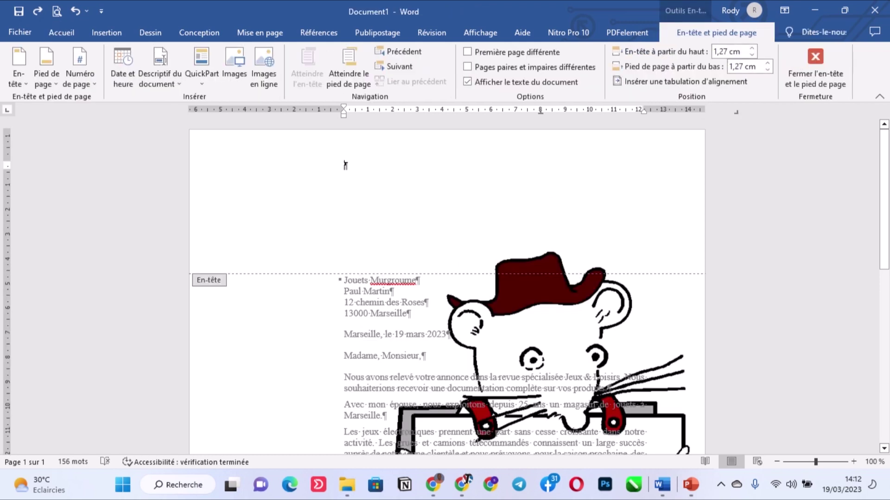
pyautogui.click(531, 297)
pyautogui.moveTo(531, 297); pyautogui.dragTo(484, 217)
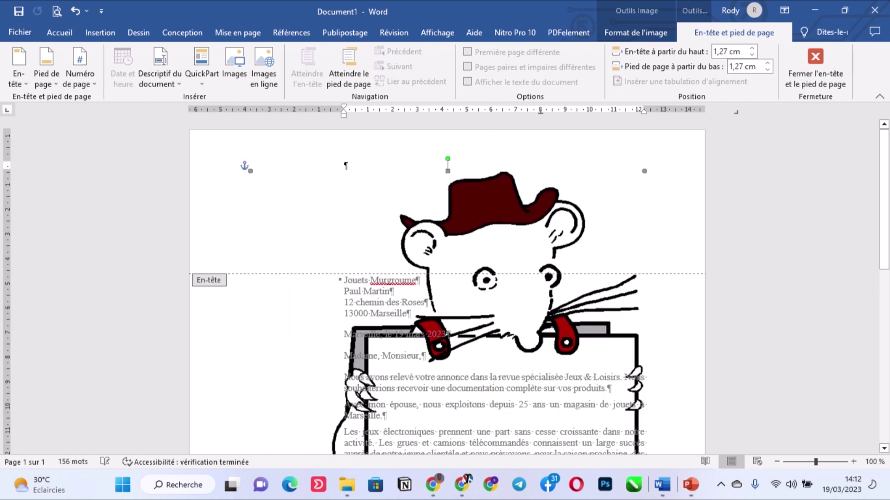
pyautogui.click(815, 65)
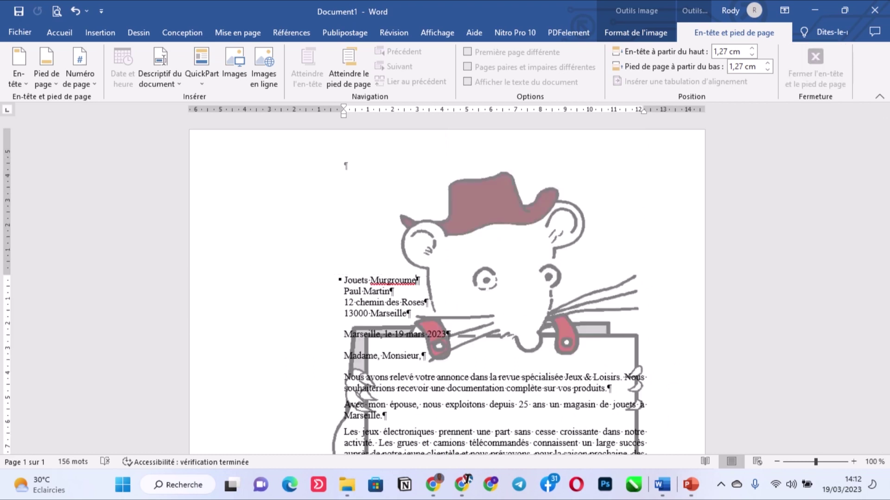
# - Check the letter against the moved picture's frame and set the top margin (Haut) to 7,5 cm in the full page setup options
pyautogui.scroll(-10, 416, 138)
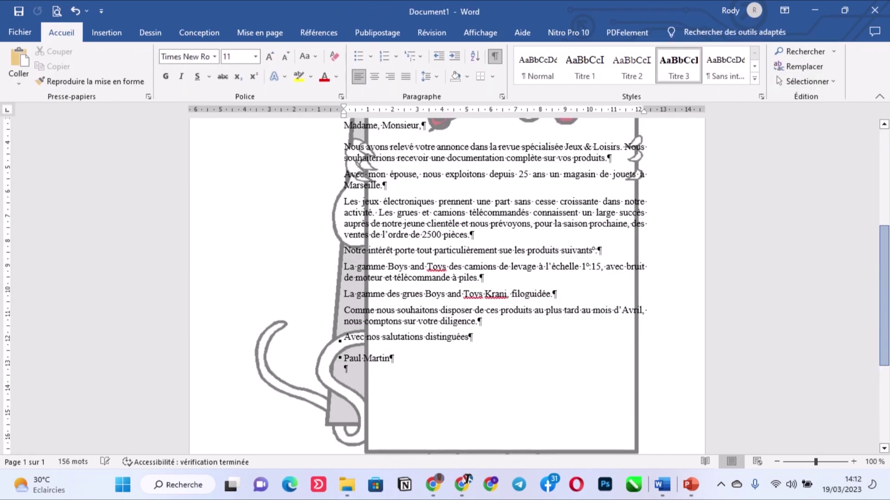
pyautogui.scroll(5, 416, 138)
pyautogui.scroll(-1, 416, 138)
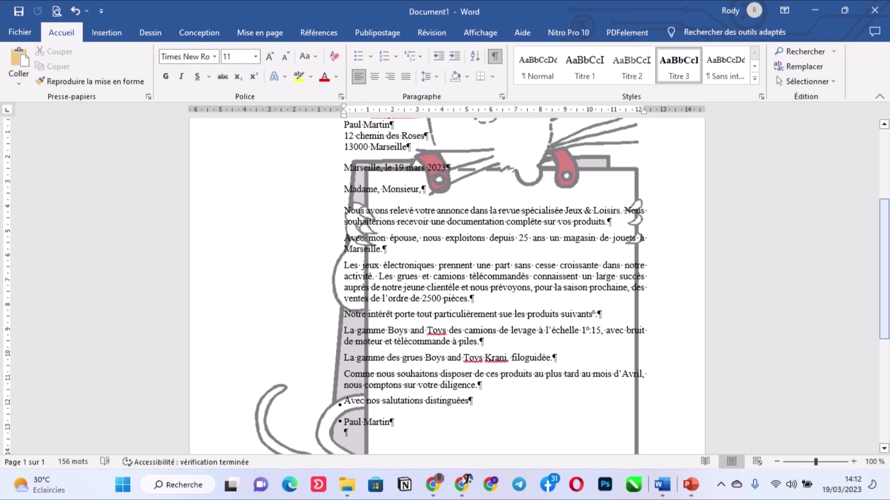
pyautogui.scroll(7, 445, 288)
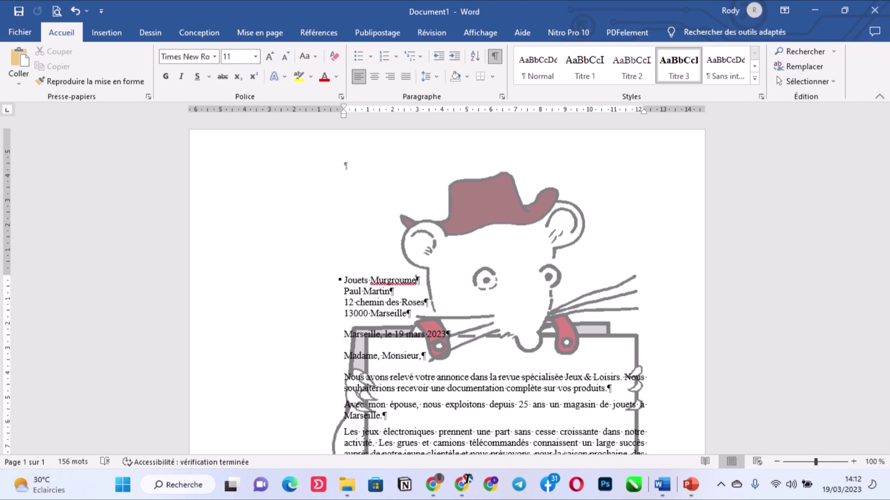
pyautogui.click(260, 32)
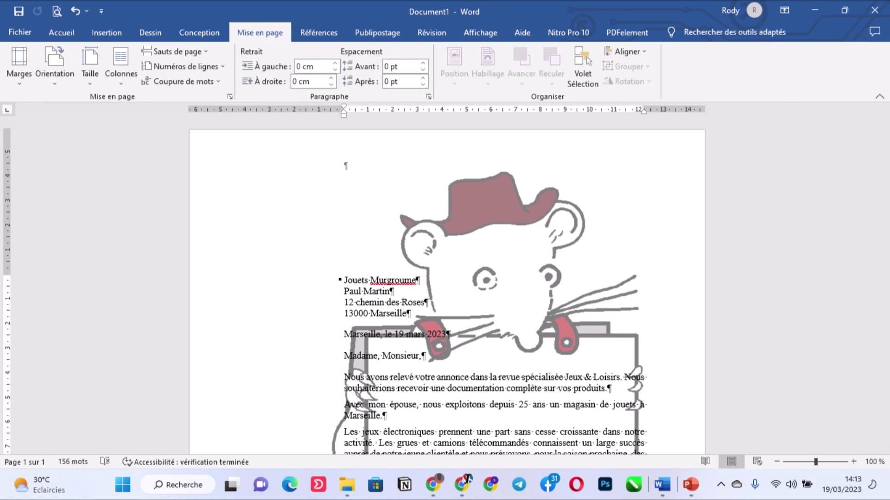
pyautogui.click(230, 97)
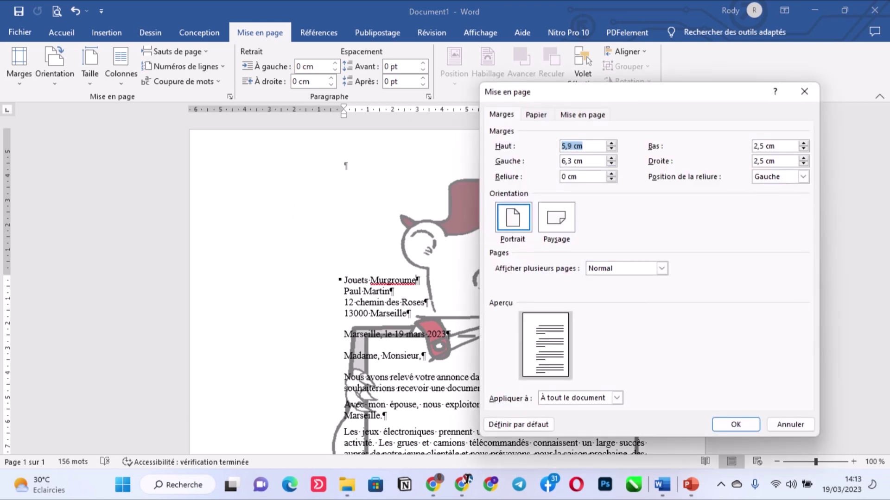
pyautogui.press('Up')
pyautogui.press('Up')
pyautogui.press('Up')
pyautogui.press('Up')
pyautogui.press('Up')
pyautogui.press('Up')
pyautogui.press('Up')
pyautogui.press('Up')
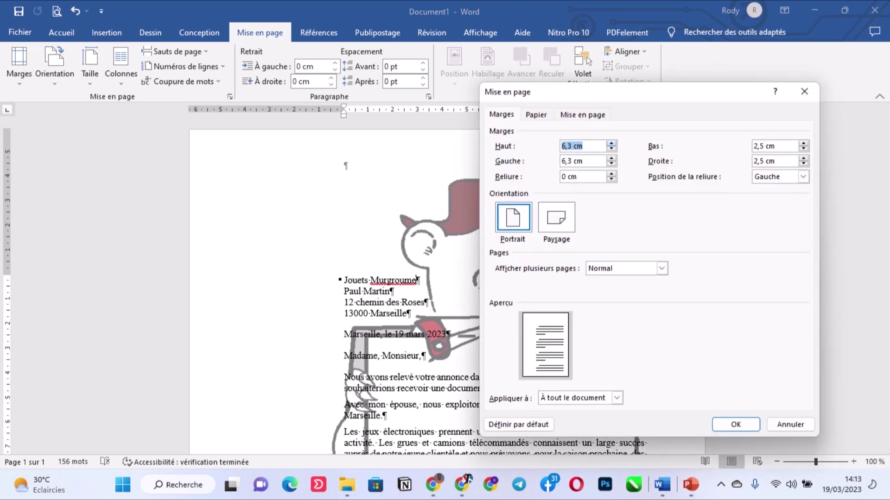
pyautogui.press('Up')
pyautogui.press('Up')
pyautogui.press('Up')
pyautogui.press('Up')
pyautogui.press('Up')
pyautogui.press('Up')
pyautogui.press('Up')
pyautogui.press('Up')
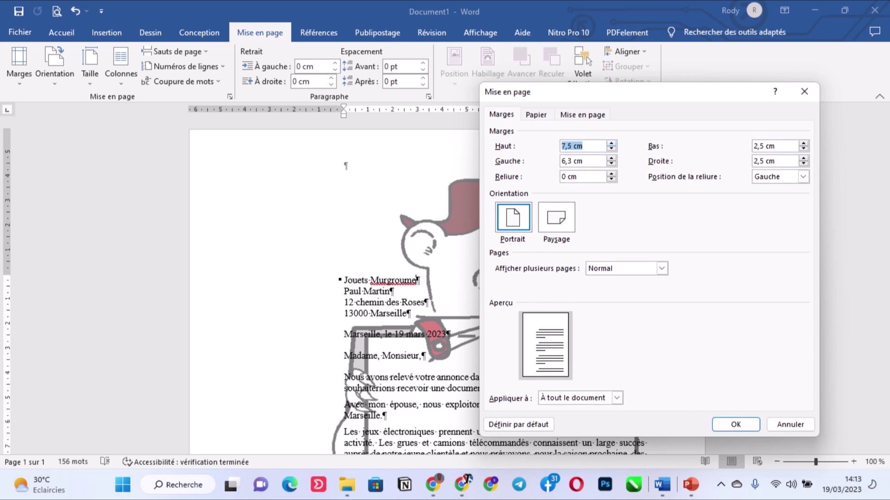
# - Set the left margin (Gauche) to 8,4 cm
pyautogui.press('Tab')
pyautogui.press('Up')
pyautogui.press('Up')
pyautogui.press('Up')
pyautogui.press('Up')
pyautogui.press('Up')
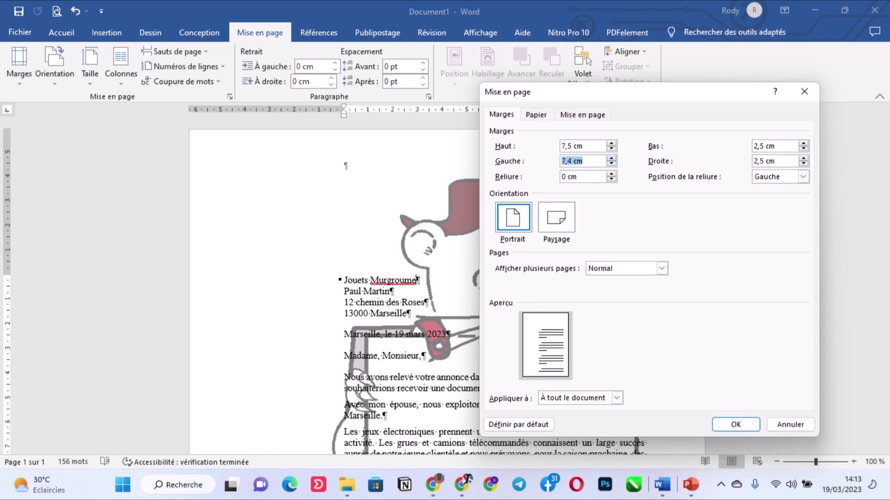
pyautogui.press('Up')
pyautogui.press('Up')
pyautogui.press('Up')
pyautogui.press('Up')
# - Set the right margin (Droite) to 3,5 cm and apply the page setup to the whole document
pyautogui.press('Tab')
pyautogui.press('Up')
pyautogui.press('Up')
pyautogui.press('Up')
pyautogui.press('Up')
pyautogui.press('Up')
pyautogui.press('Up')
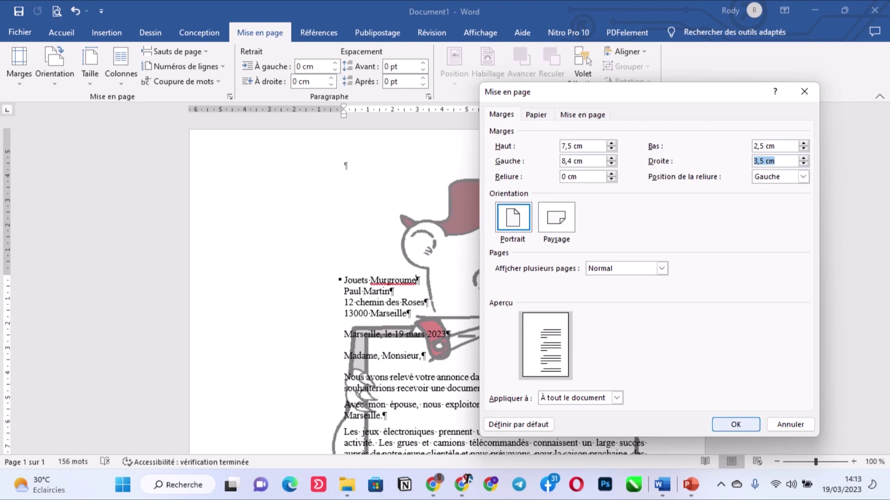
pyautogui.press('Return')
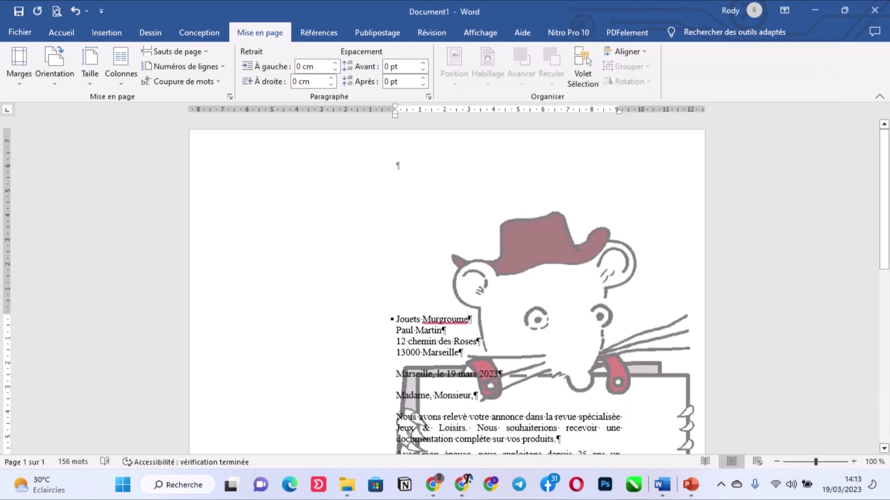
# - Reopen the page header and move the watermark picture up and left so its frame surrounds the letter text
pyautogui.scroll(-3, 447, 292)
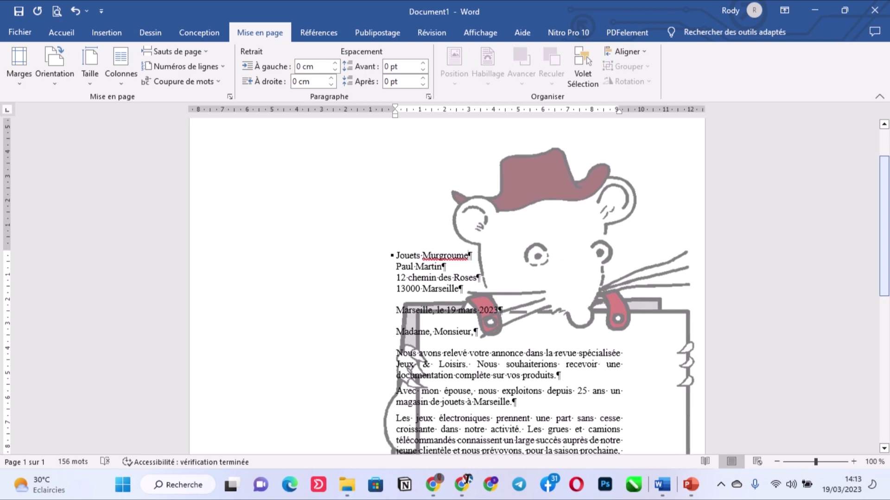
pyautogui.scroll(3, 447, 292)
pyautogui.doubleClick(547, 250)
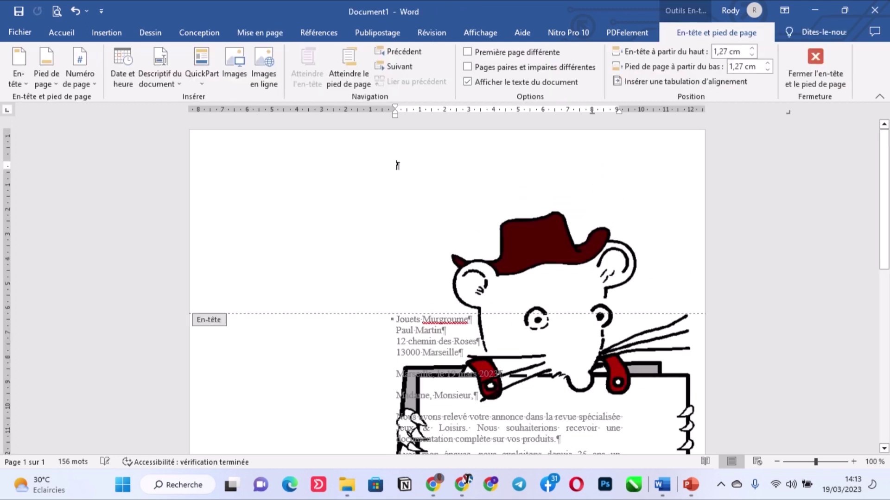
pyautogui.moveTo(547, 251); pyautogui.dragTo(482, 186)
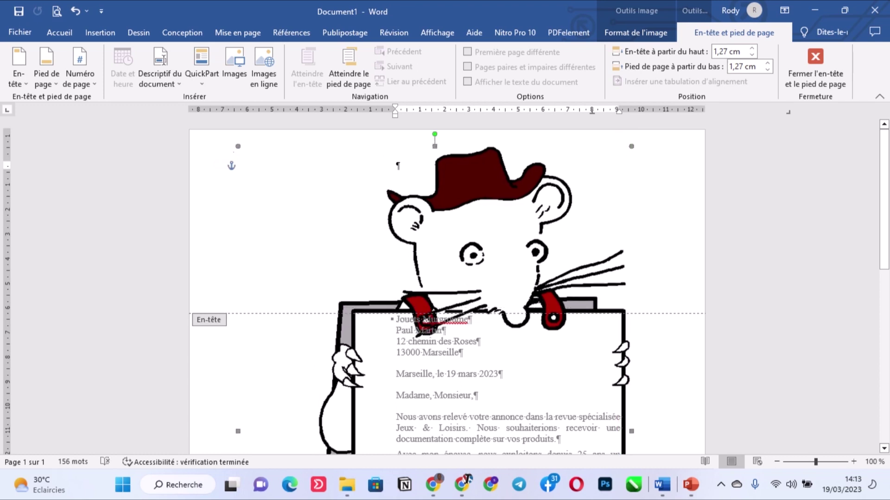
# - Close the page header and set the top margin (Haut) to 8 cm for the whole document in the full page setup options
pyautogui.click(815, 65)
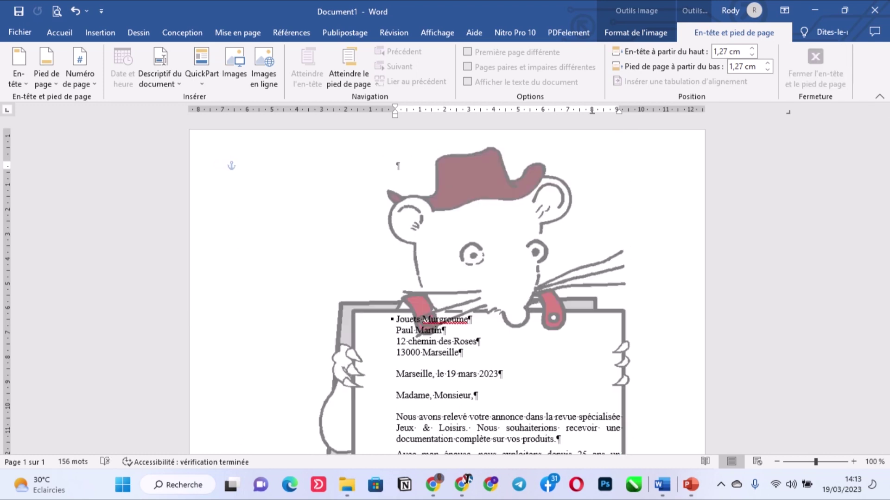
pyautogui.moveTo(885, 199); pyautogui.dragTo(884, 354)
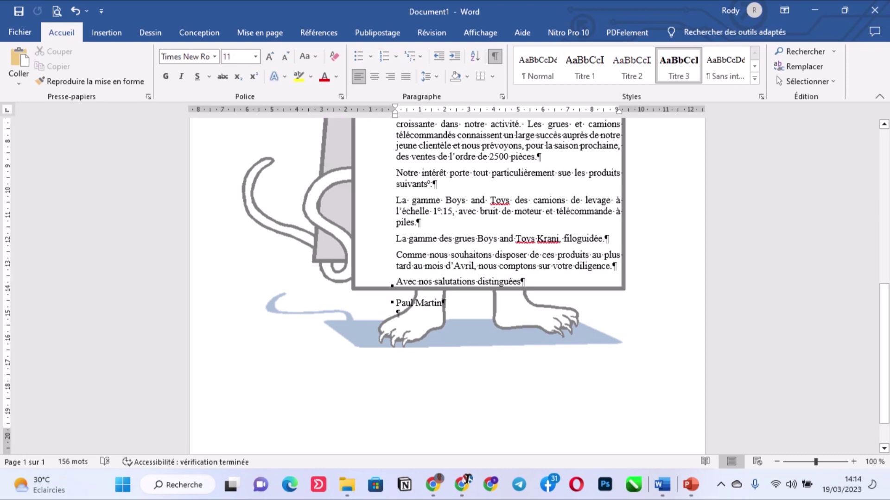
pyautogui.moveTo(885, 354); pyautogui.dragTo(884, 254)
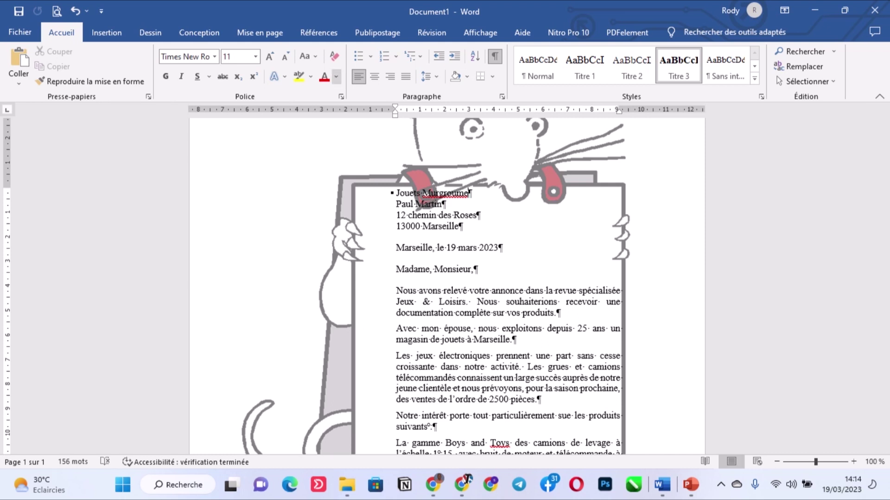
pyautogui.click(260, 32)
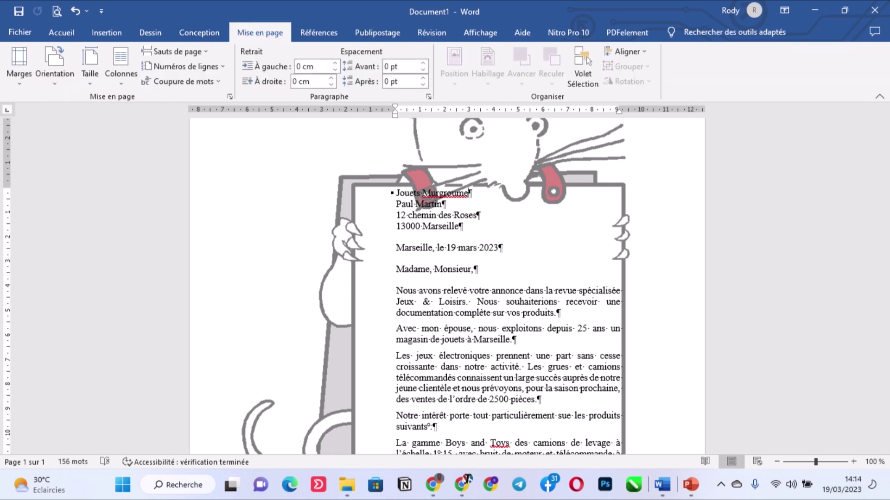
pyautogui.click(230, 97)
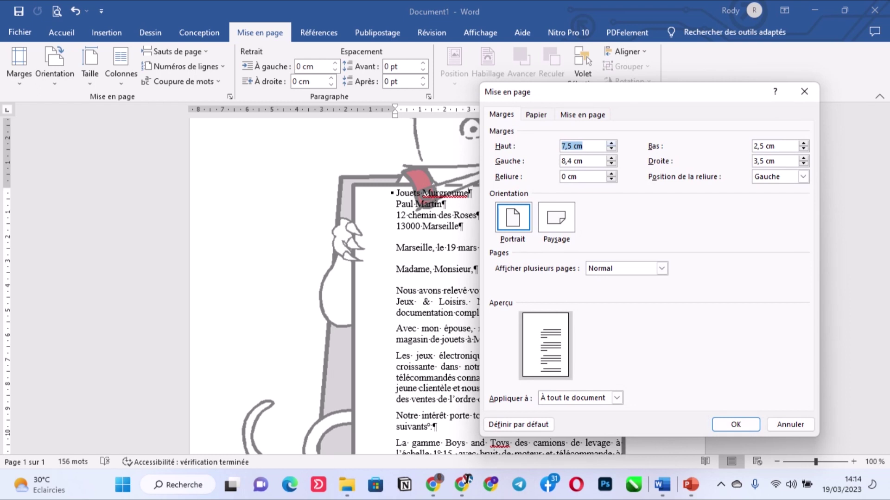
pyautogui.press('Up')
pyautogui.press('Up')
pyautogui.press('Up')
pyautogui.press('Up')
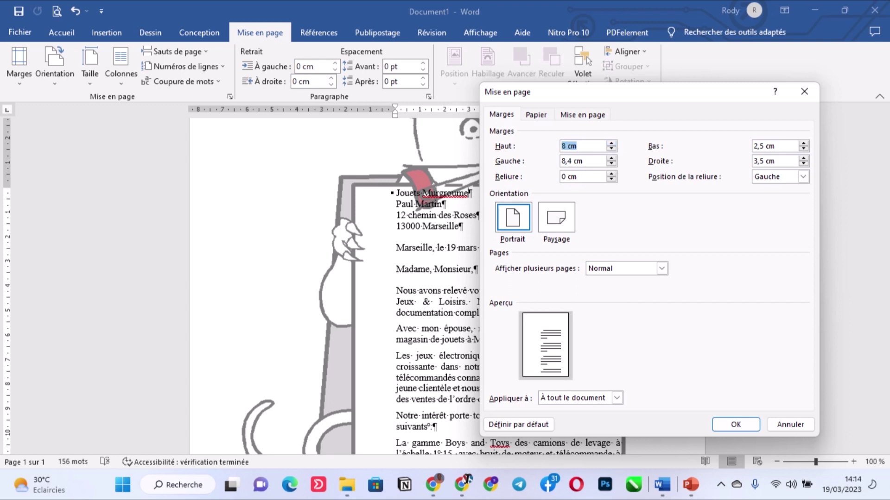
pyautogui.press('Return')
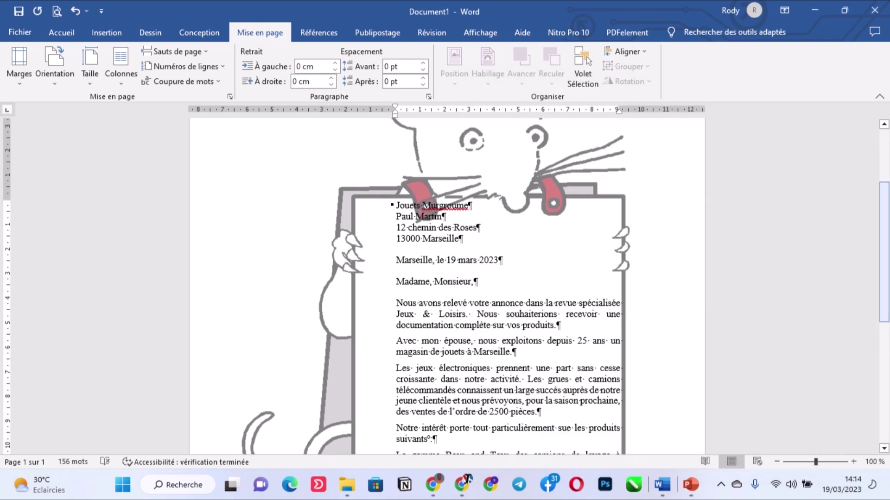
# - Reopen the page header and move the watermark picture slightly up and to the left
pyautogui.scroll(5, 447, 287)
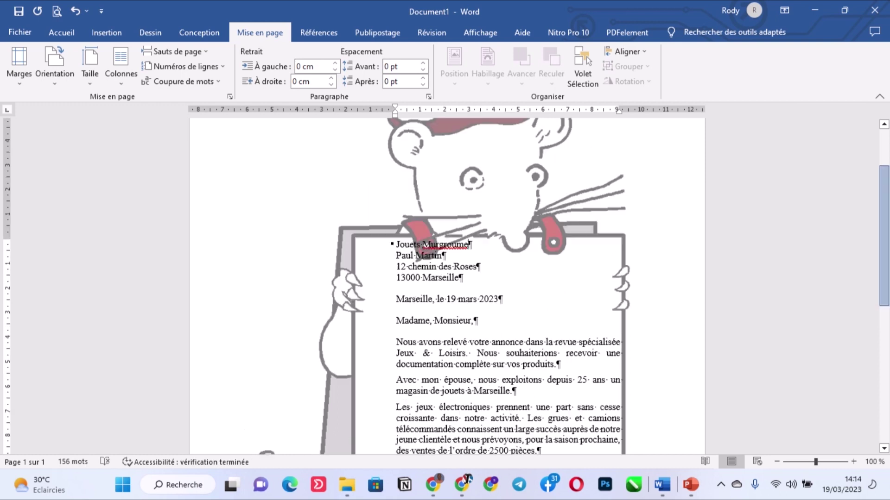
pyautogui.doubleClick(397, 166)
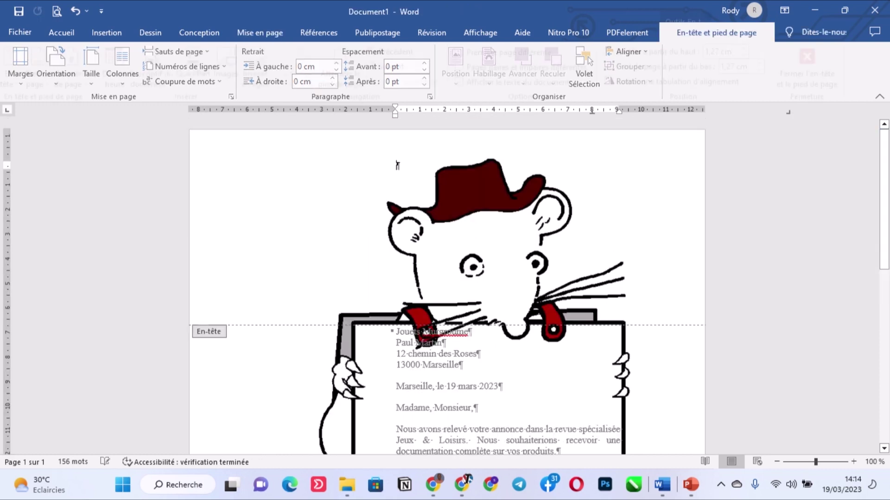
pyautogui.moveTo(884, 194); pyautogui.dragTo(884, 316)
pyautogui.scroll(10, 397, 145)
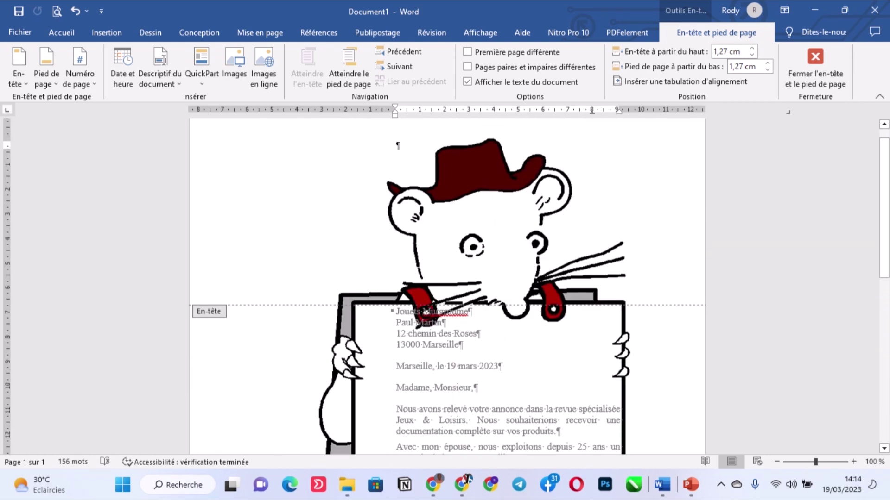
pyautogui.moveTo(397, 145); pyautogui.dragTo(388, 139)
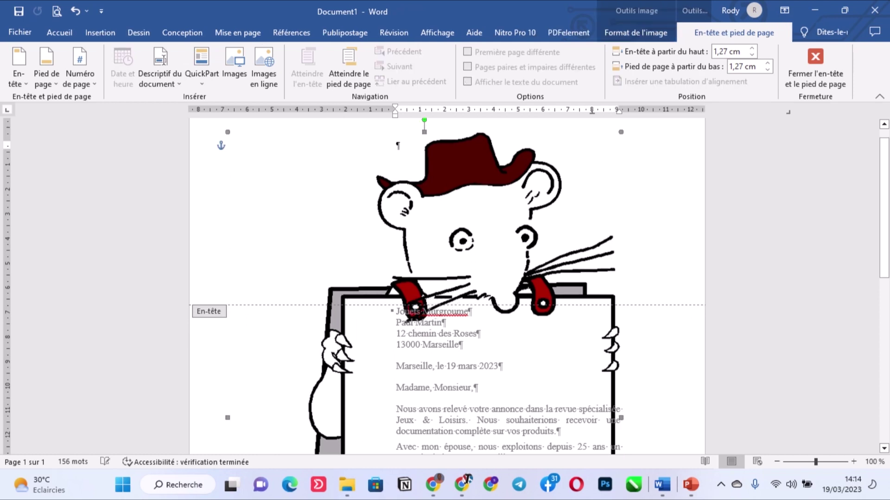
# - Widen the watermark picture so its frame clears the right edge of the text, and stretch it downward to enclose the signature line
pyautogui.moveTo(885, 209); pyautogui.dragTo(884, 244)
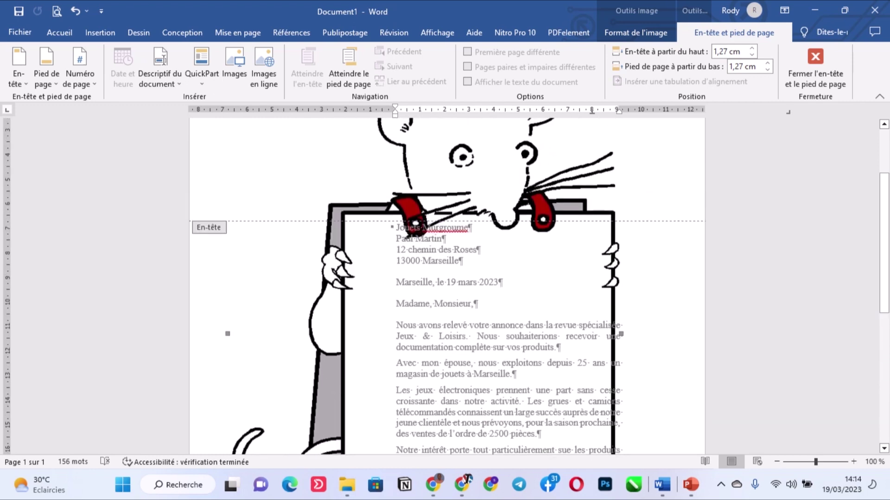
pyautogui.moveTo(621, 333)
pyautogui.mouseDown()
pyautogui.moveTo(642, 334)
pyautogui.moveTo(649, 323)
pyautogui.mouseUp()
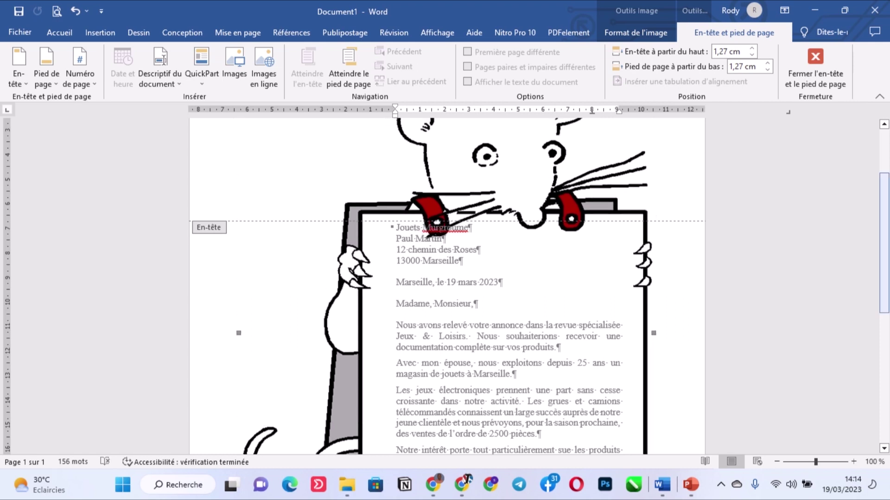
pyautogui.scroll(-3, 447, 286)
pyautogui.scroll(-3, 447, 287)
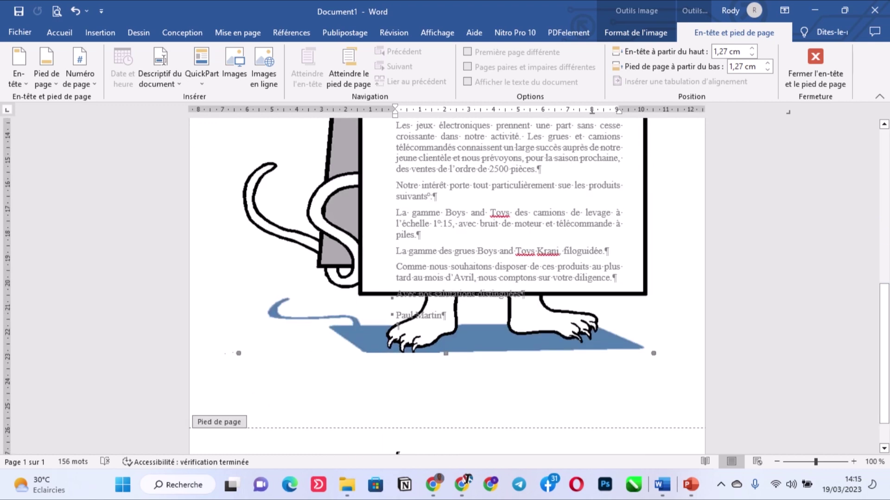
pyautogui.moveTo(446, 353); pyautogui.dragTo(445, 393)
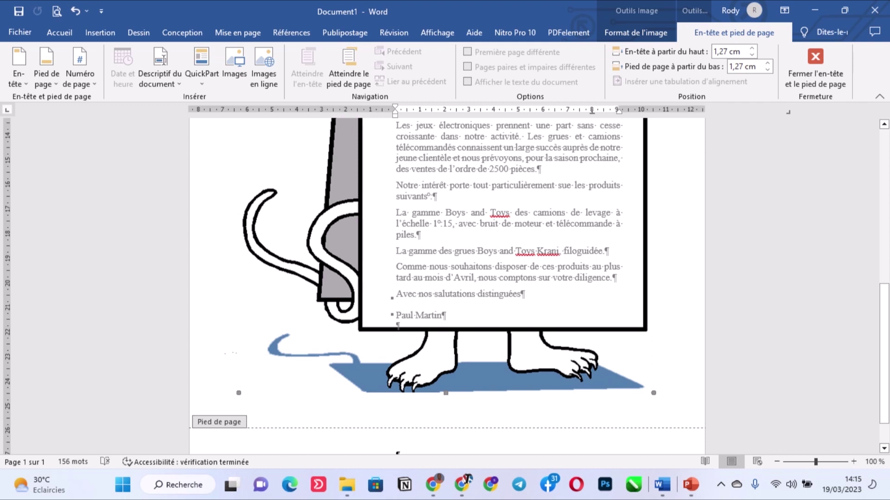
# - Extend the watermark picture's lower edge a little further so the last empty paragraph sits inside the frame
pyautogui.scroll(5, 446, 287)
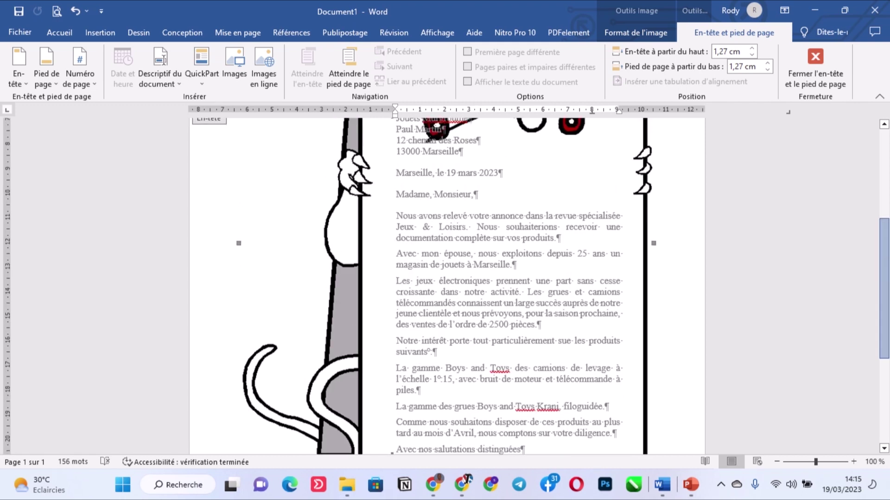
pyautogui.scroll(3, 446, 287)
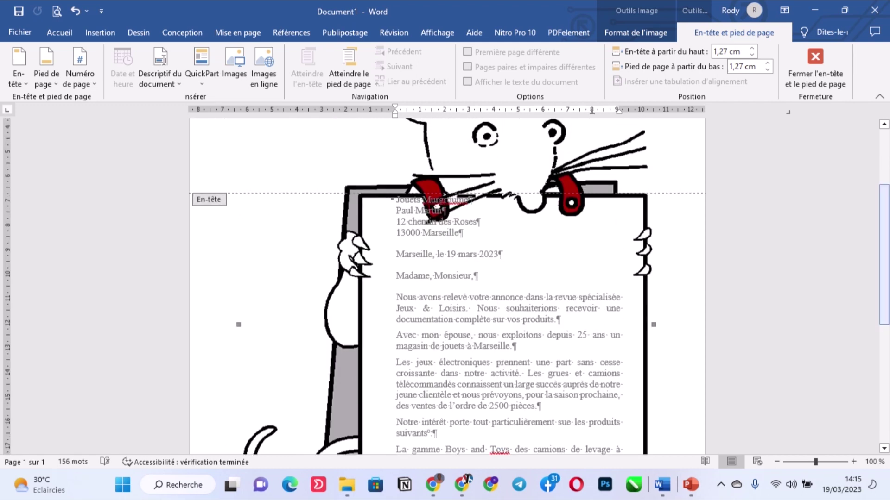
pyautogui.scroll(-7, 445, 288)
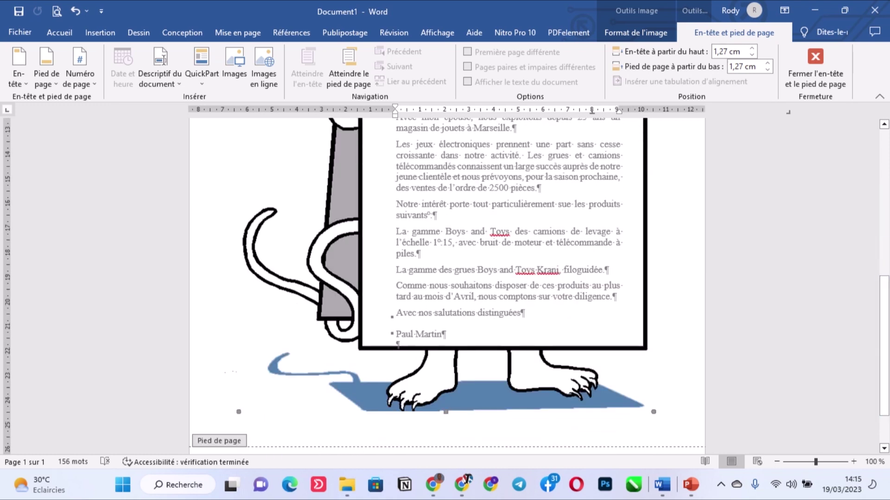
pyautogui.moveTo(446, 412); pyautogui.dragTo(445, 427)
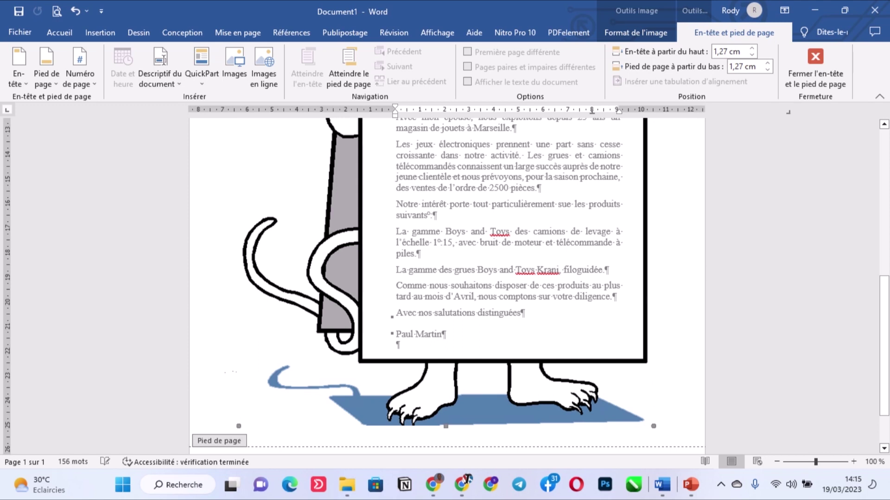
# - Nudge the watermark picture upward so the frame's upper edge rises above the first line of the letter
pyautogui.scroll(3, 445, 287)
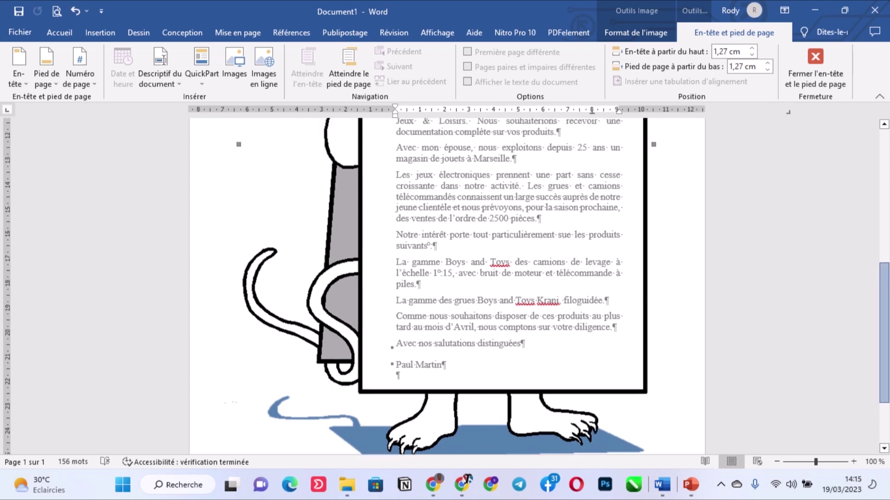
pyautogui.scroll(3, 446, 287)
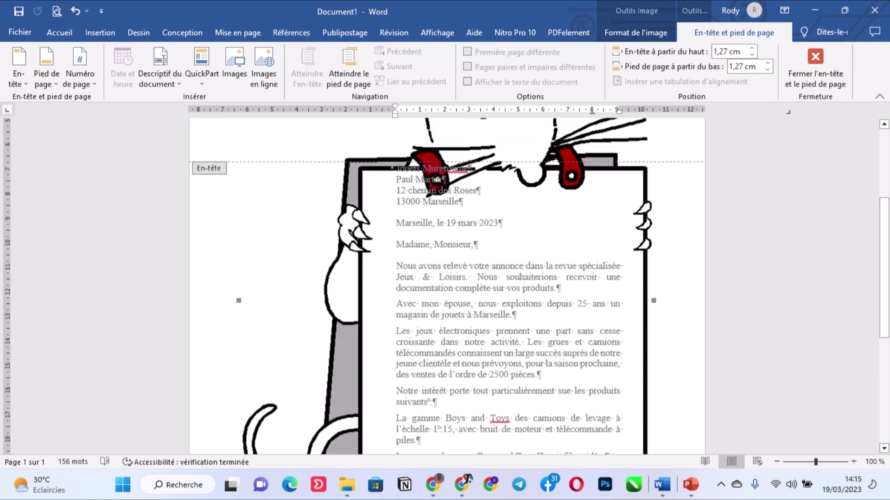
pyautogui.scroll(3, 446, 287)
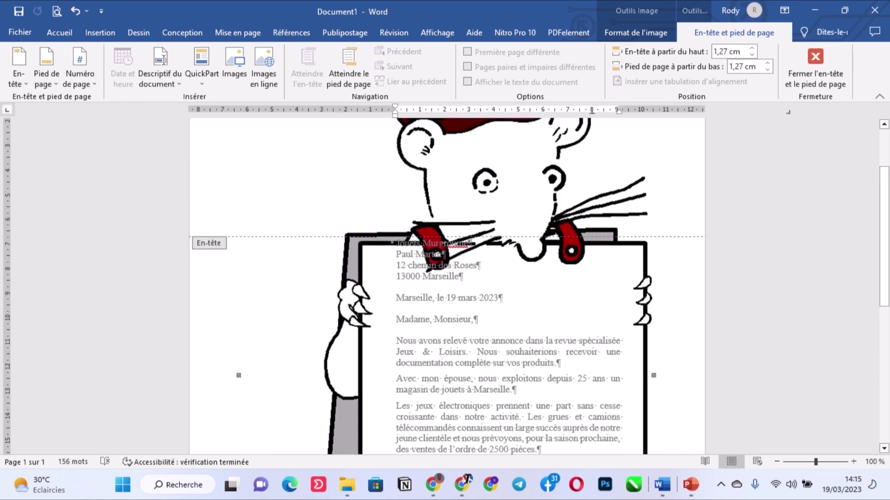
pyautogui.press('Up')
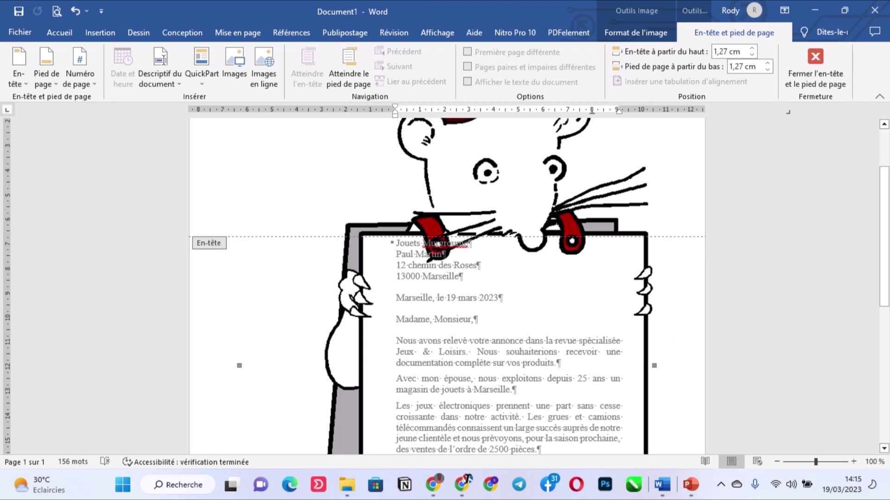
pyautogui.press('Up')
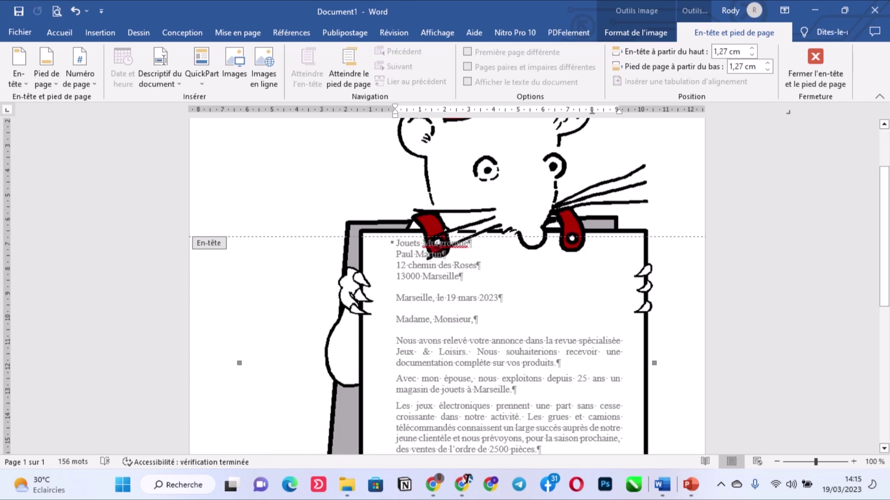
# - Check the frame at both ends of the letter, nudge the picture slightly right and up, and close the page header
pyautogui.scroll(-5, 446, 287)
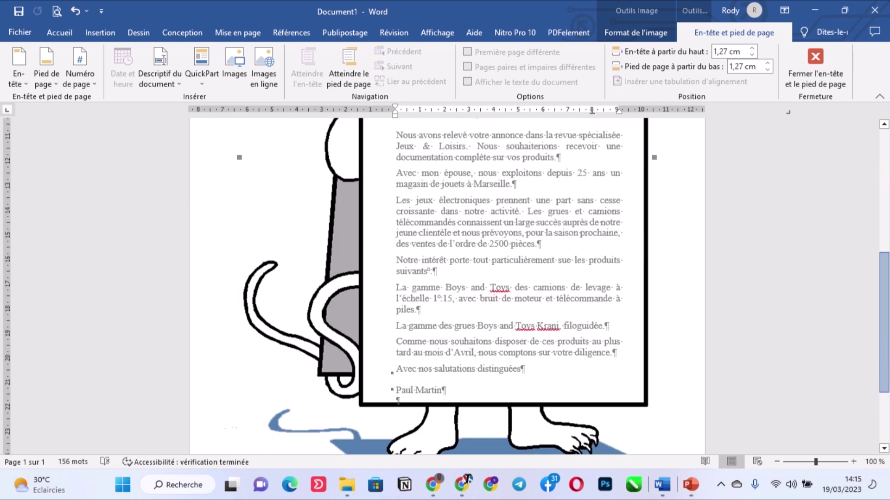
pyautogui.scroll(5, 447, 287)
pyautogui.scroll(-6, 447, 286)
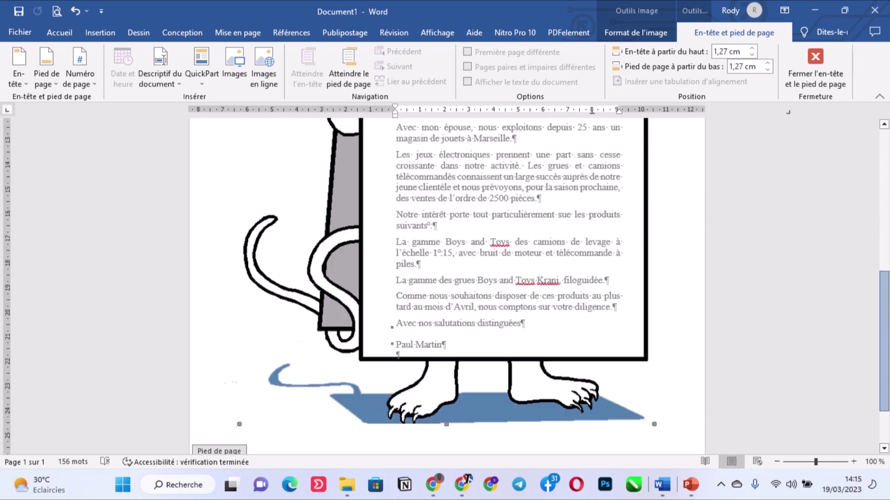
pyautogui.scroll(8, 446, 287)
pyautogui.scroll(-2, 446, 287)
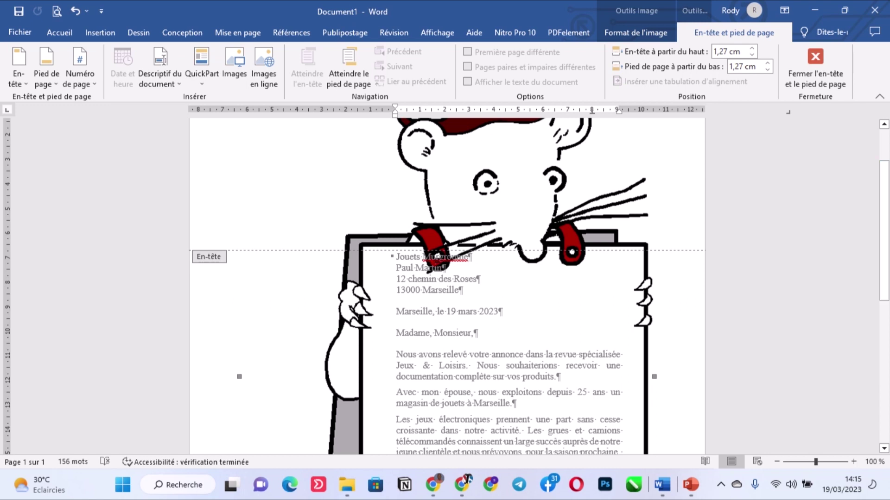
pyautogui.press('Right')
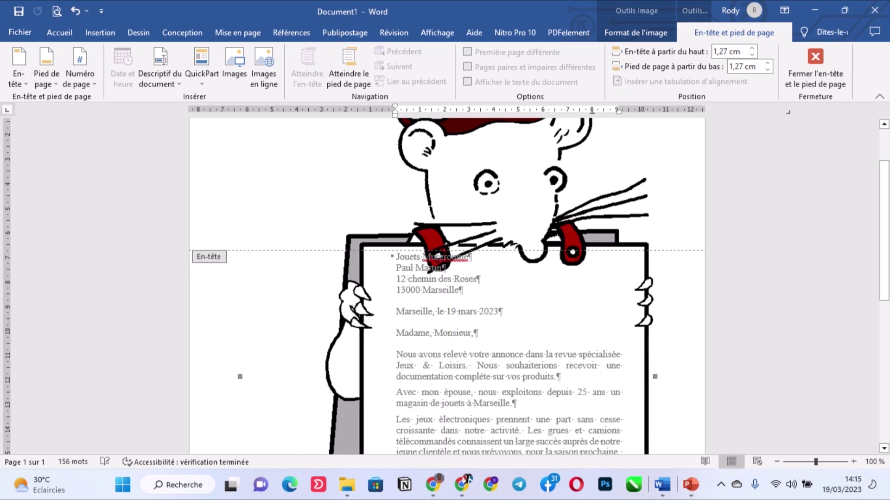
pyautogui.press('Right')
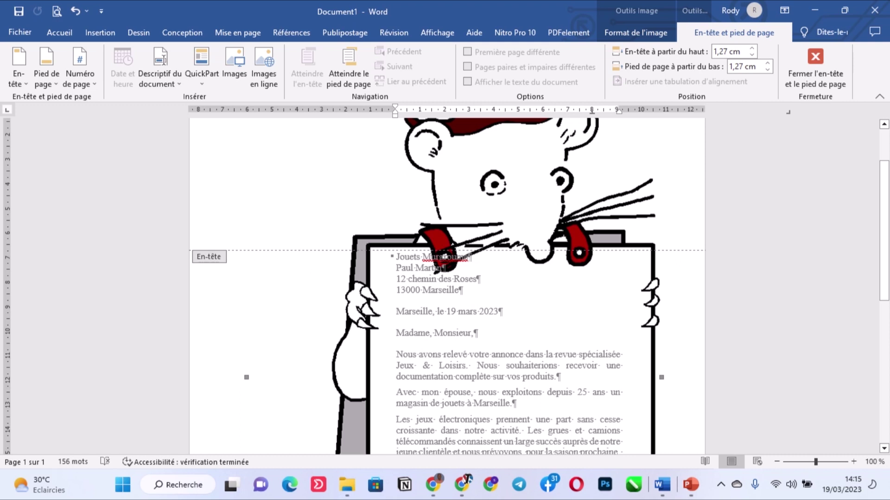
pyautogui.press('Up')
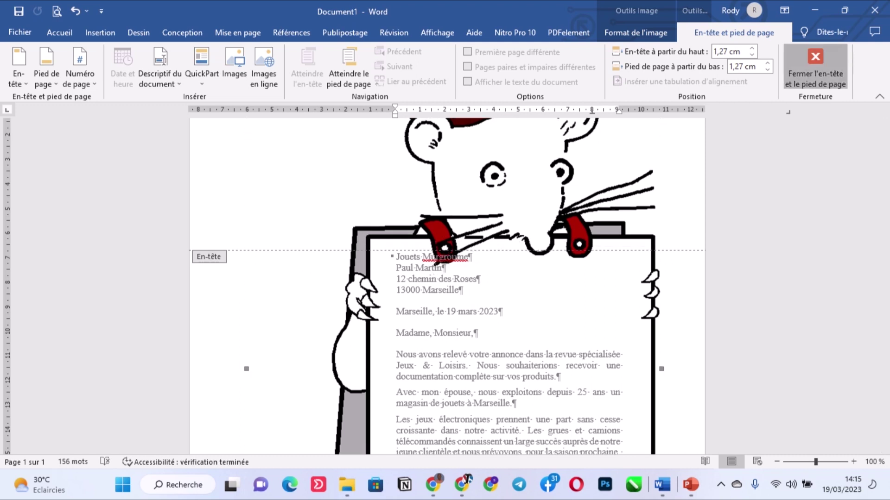
pyautogui.click(788, 74)
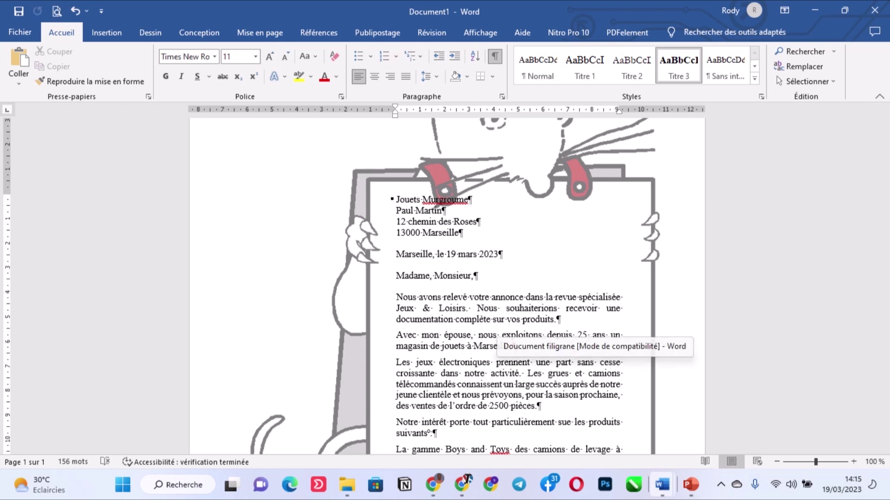
# - Switch to the model document Doucument filigrane and examine the placement of its address, date and signature inside the frame
pyautogui.moveTo(663, 485)
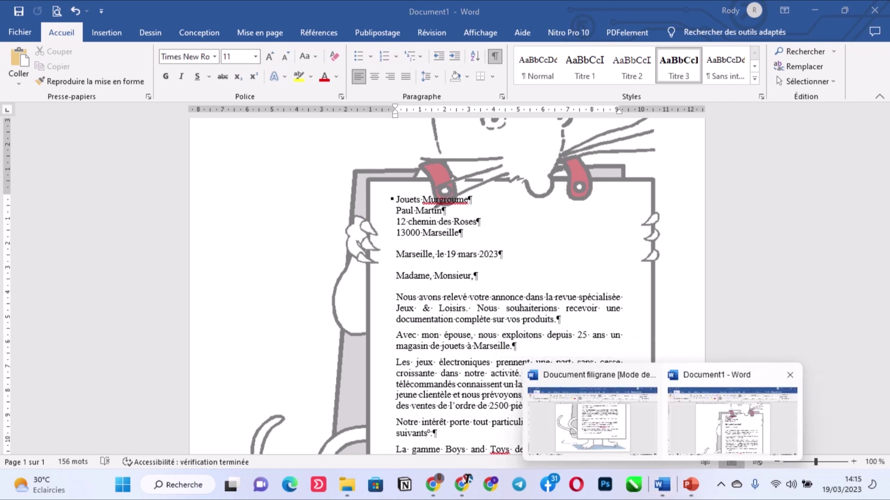
pyautogui.click(592, 420)
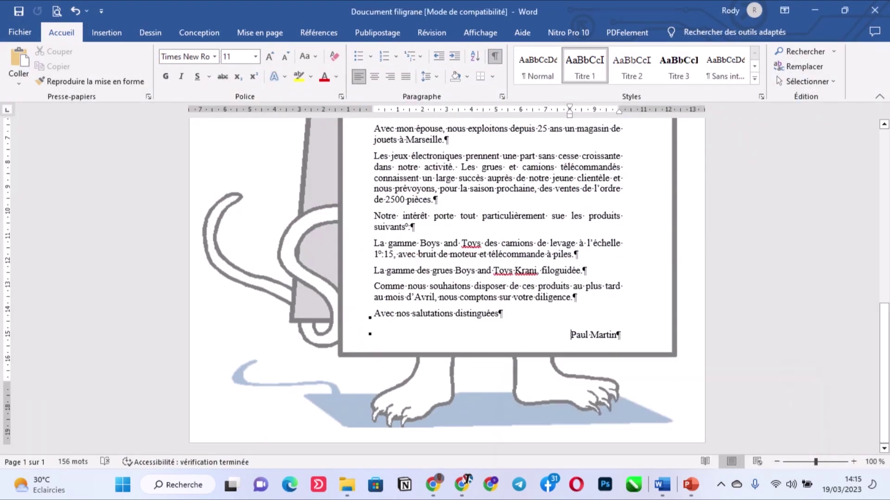
pyautogui.scroll(10, 447, 287)
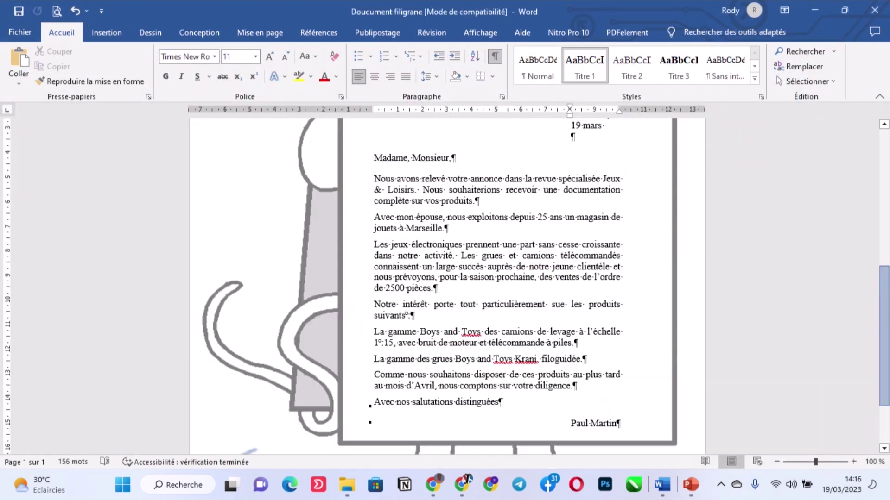
pyautogui.scroll(1, 447, 287)
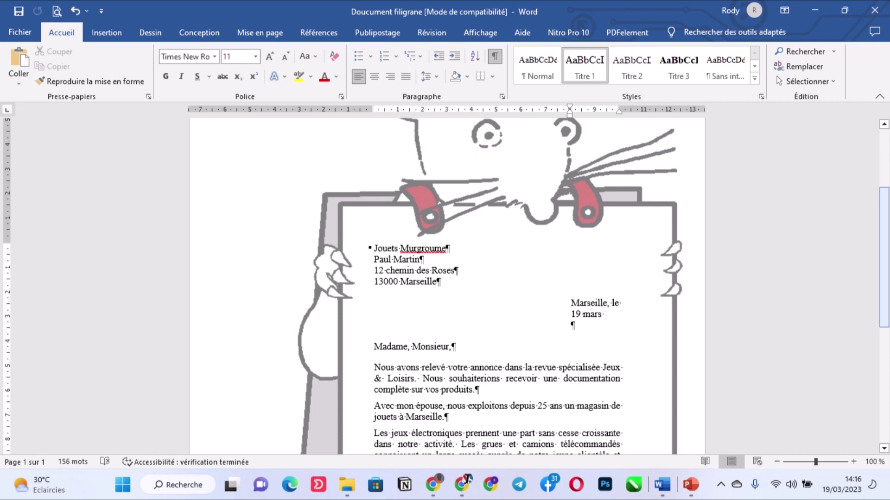
# - Switch back to Document1, reopen the page header and widen the watermark picture slightly by extending its left edge
pyautogui.scroll(-1, 446, 286)
pyautogui.moveTo(691, 484)
pyautogui.moveTo(691, 408)
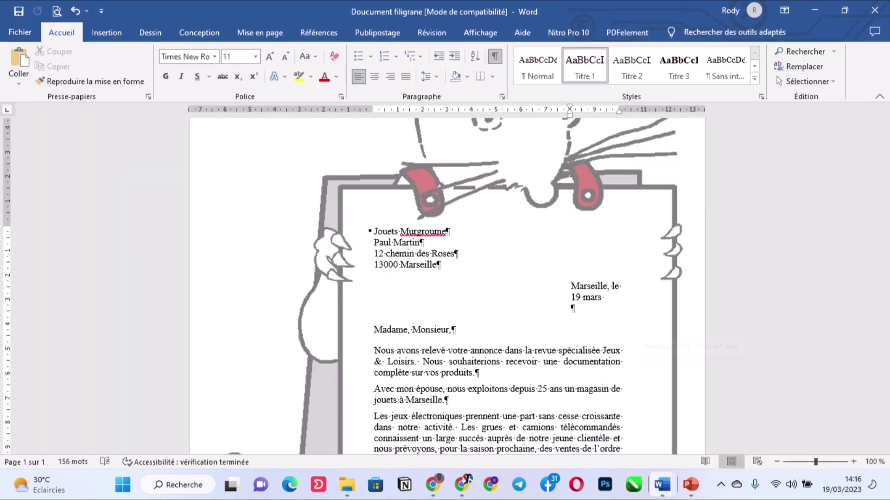
pyautogui.moveTo(661, 484)
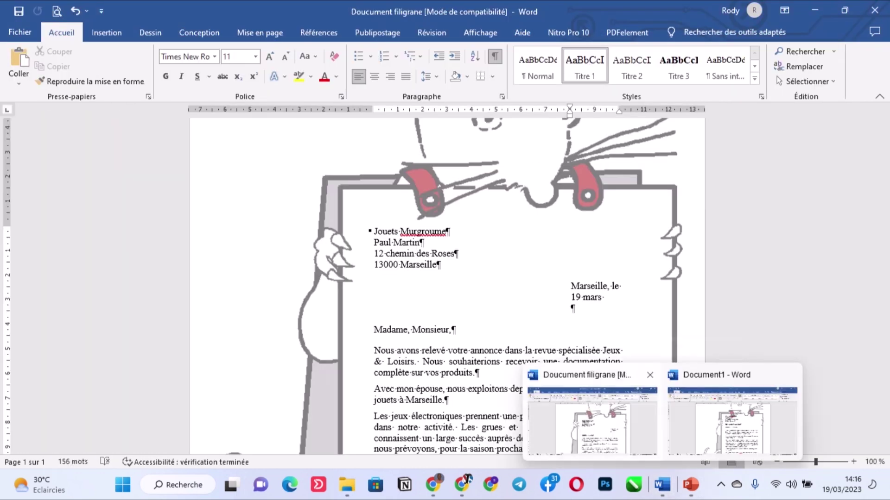
pyautogui.click(733, 417)
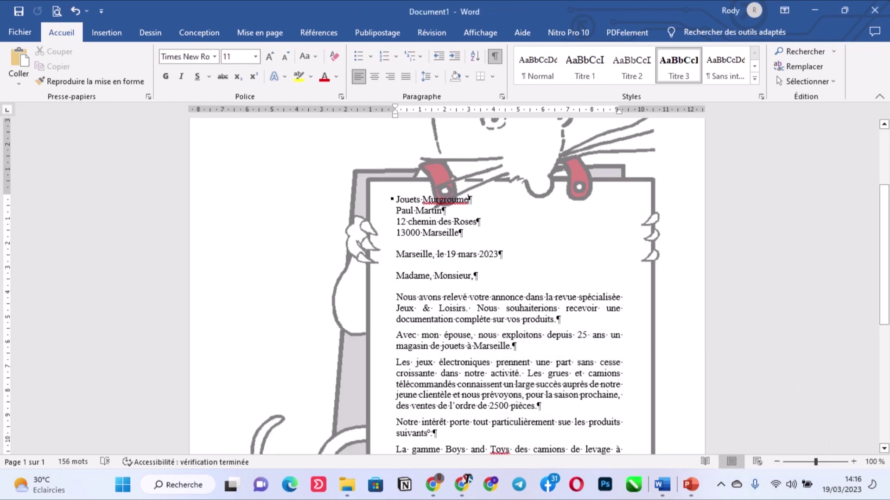
pyautogui.doubleClick(397, 136)
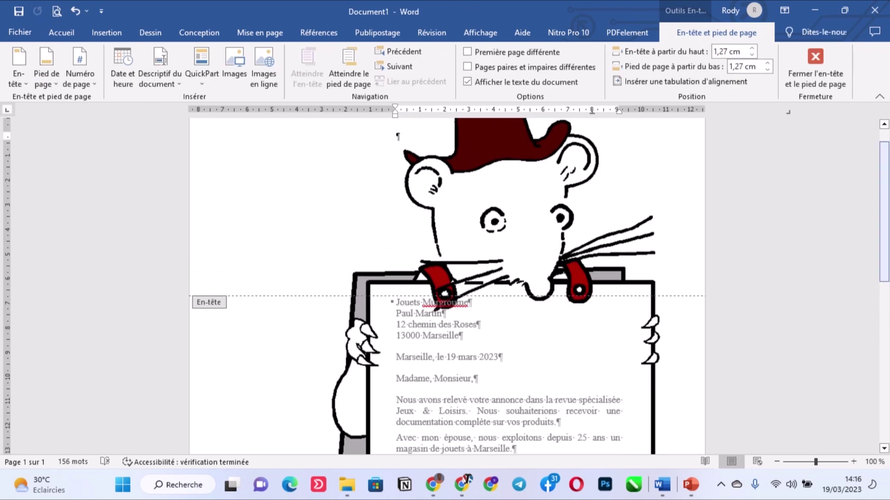
pyautogui.scroll(-5, 448, 287)
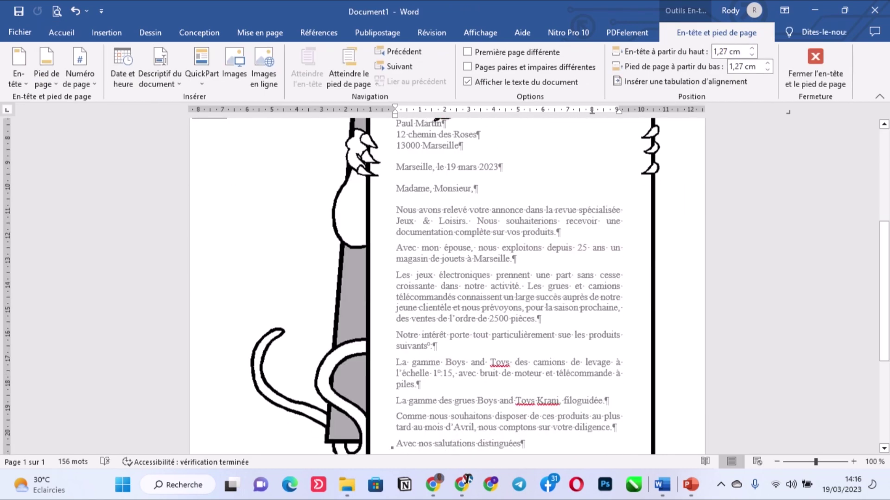
pyautogui.scroll(6, 448, 286)
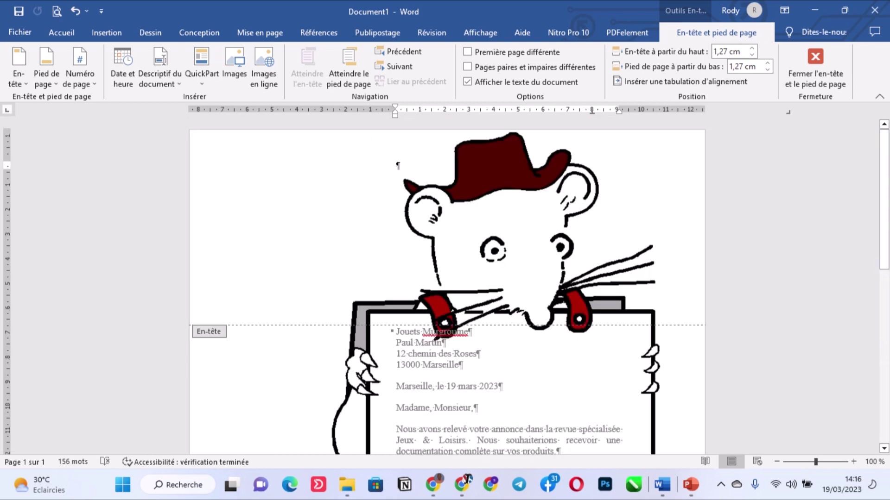
pyautogui.click(514, 223)
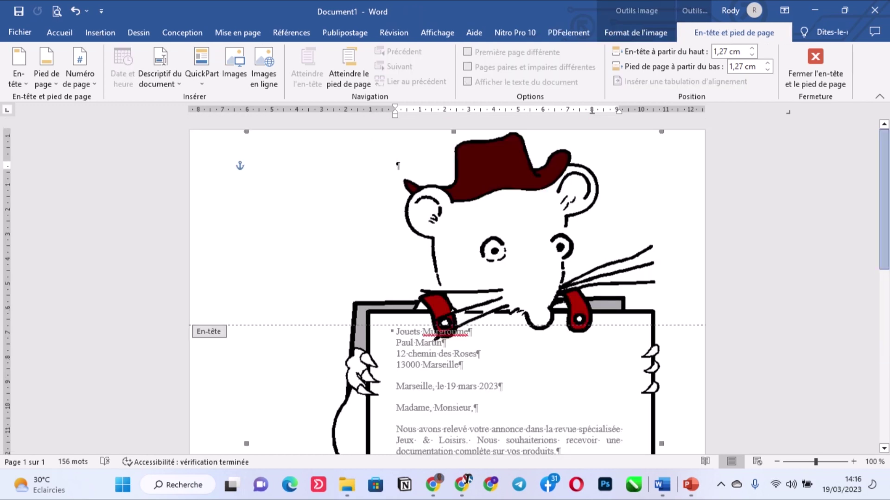
pyautogui.scroll(-5, 447, 286)
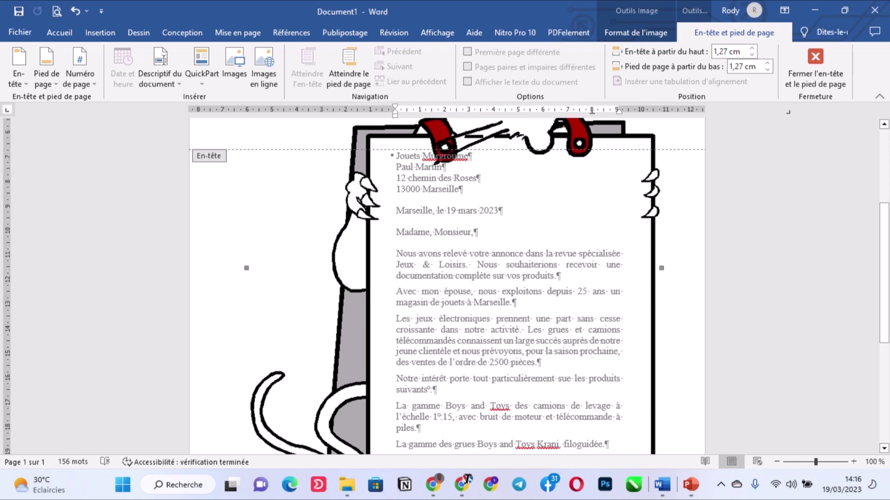
pyautogui.moveTo(246, 268); pyautogui.dragTo(237, 268)
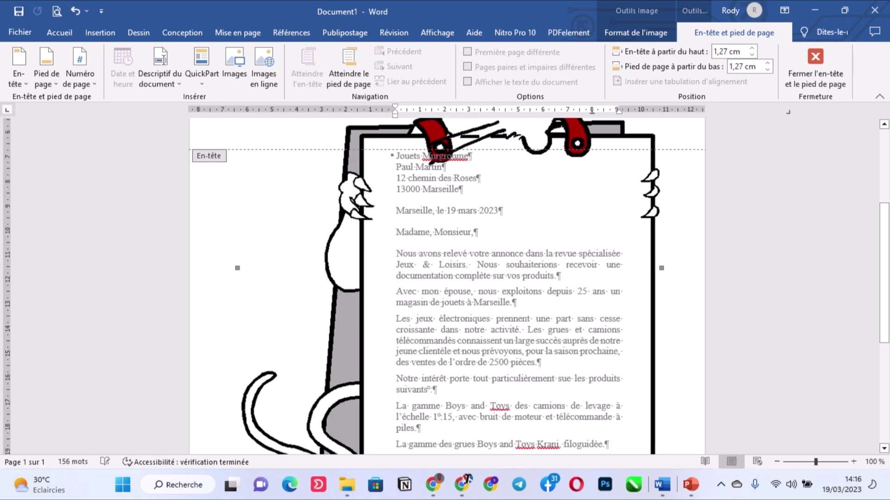
# - Extend the watermark picture's lower edge so the signature and the last empty paragraph sit clearly inside the frame
pyautogui.scroll(-7, 447, 286)
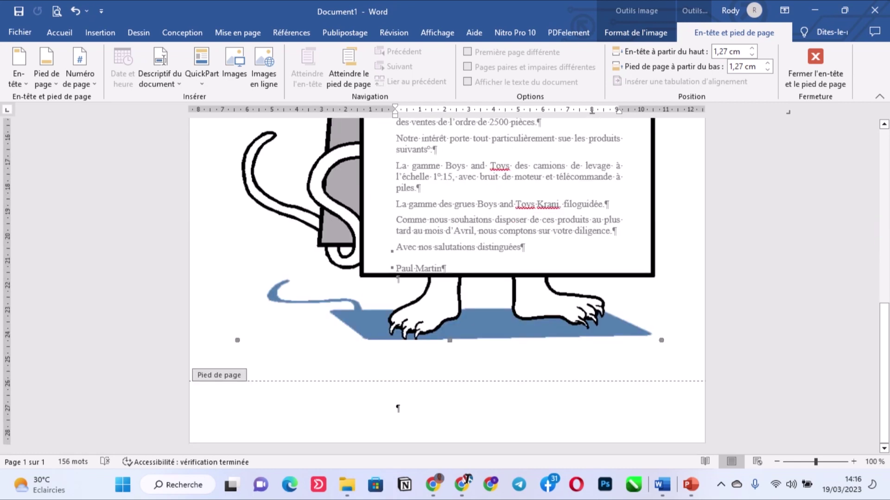
pyautogui.moveTo(237, 340); pyautogui.dragTo(237, 349)
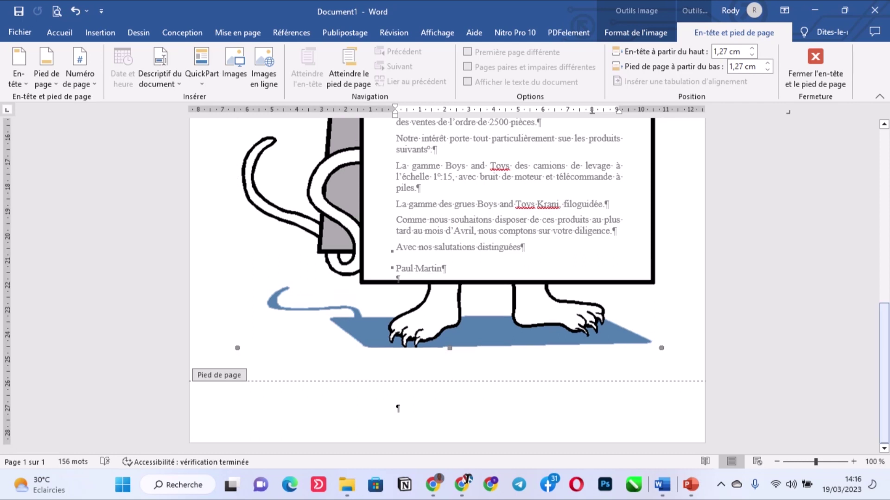
pyautogui.scroll(7, 448, 287)
pyautogui.scroll(-6, 448, 287)
pyautogui.scroll(4, 448, 287)
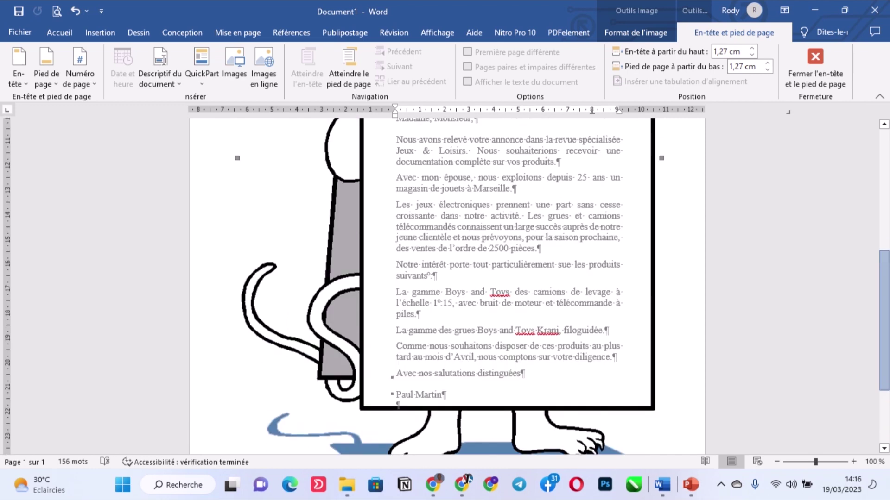
pyautogui.scroll(4, 447, 287)
pyautogui.scroll(1, 448, 286)
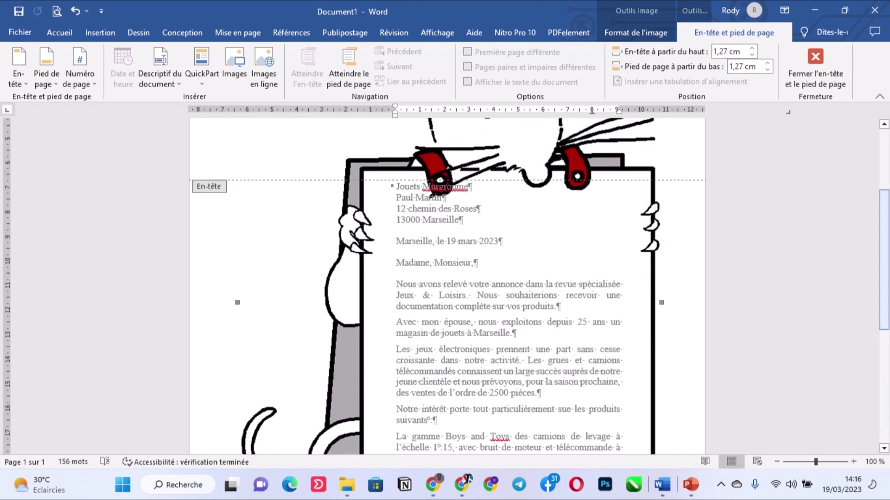
pyautogui.scroll(4, 447, 286)
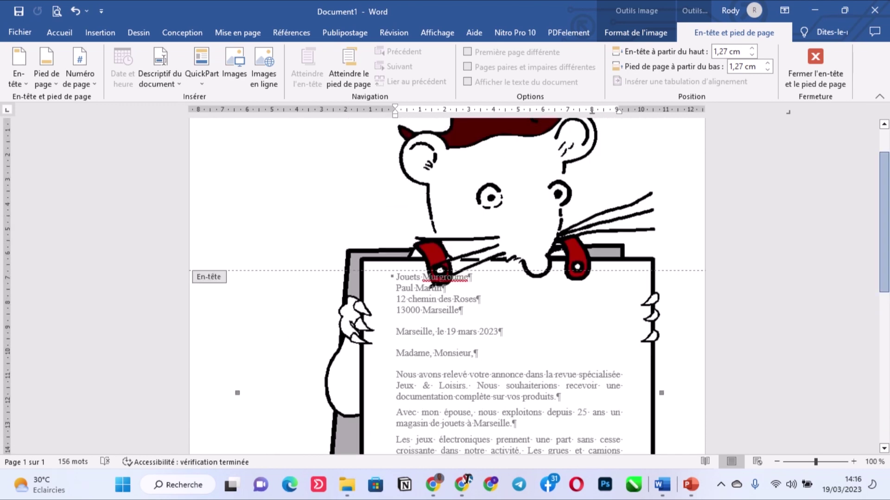
pyautogui.scroll(3, 448, 286)
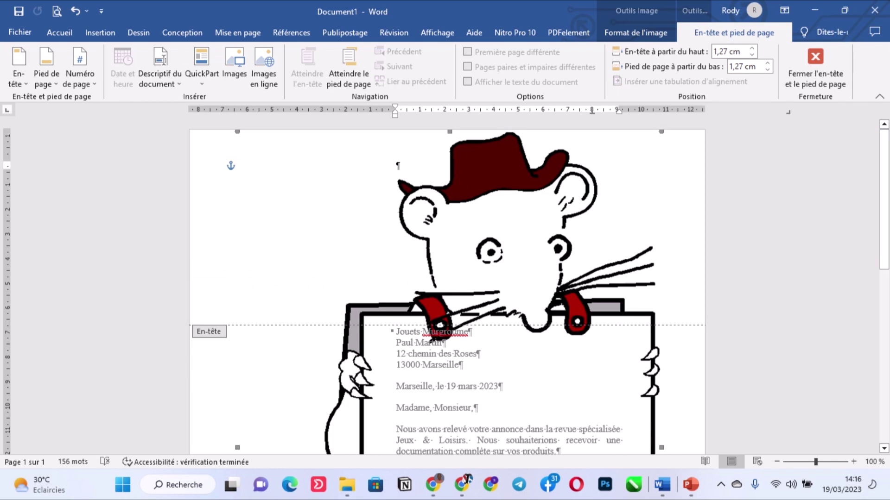
pyautogui.scroll(-18, 448, 286)
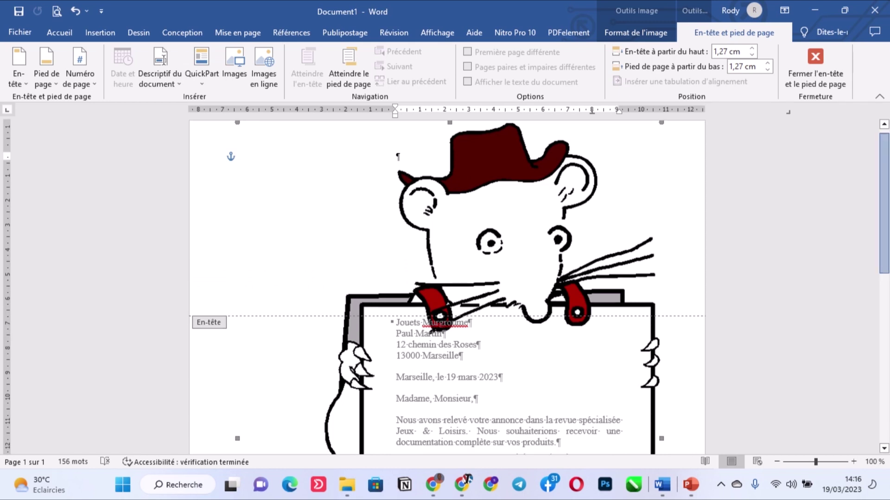
pyautogui.scroll(-1, 447, 286)
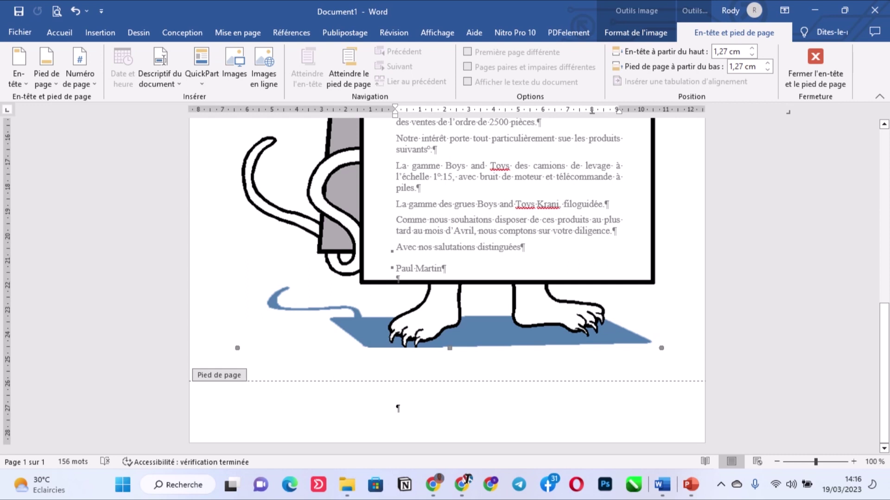
pyautogui.moveTo(449, 348); pyautogui.dragTo(449, 374)
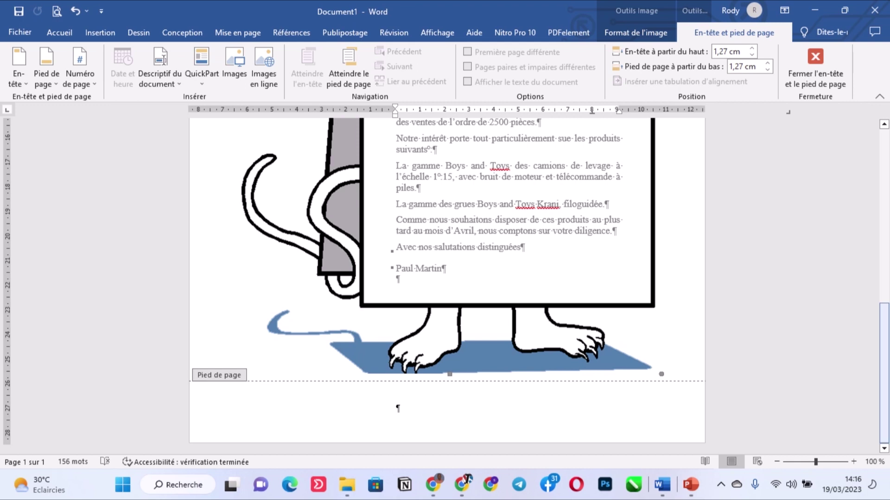
# - Close the page header and increase the page's top margin slightly in the page setup
pyautogui.scroll(11, 447, 286)
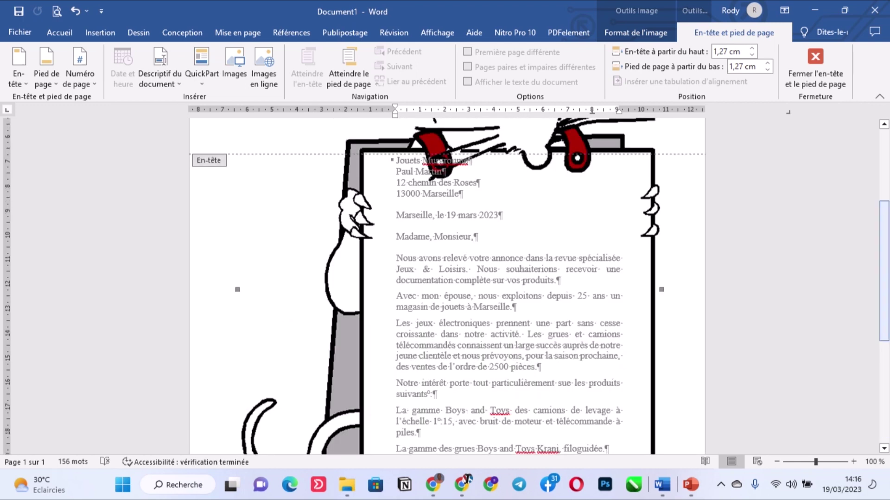
pyautogui.scroll(4, 447, 287)
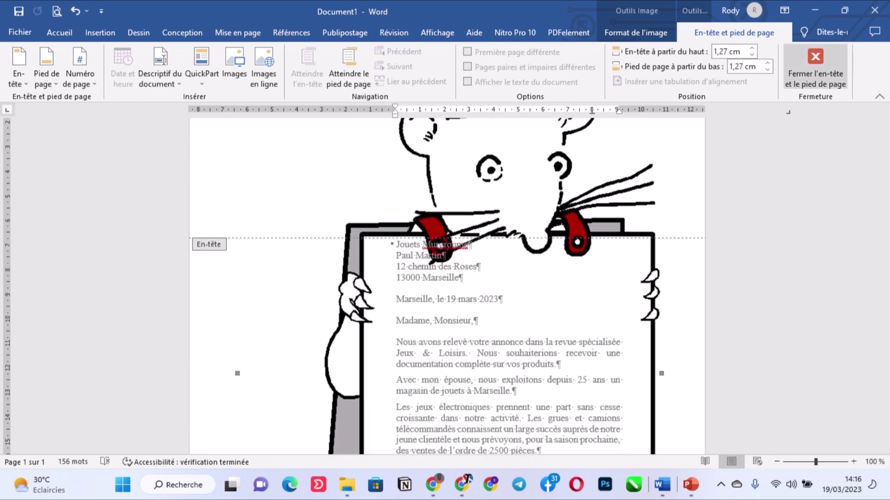
pyautogui.click(815, 69)
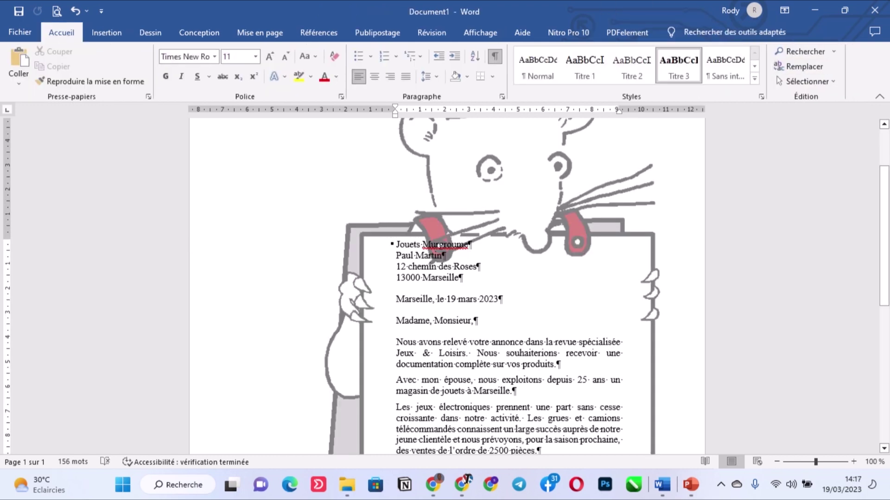
pyautogui.click(260, 33)
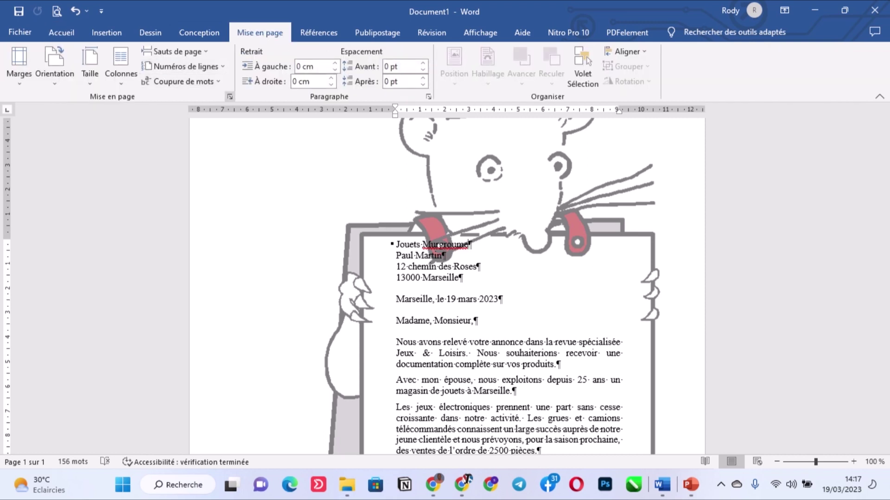
pyautogui.click(229, 97)
pyautogui.press('Up')
pyautogui.press('Up')
pyautogui.press('Return')
pyautogui.scroll(3, 447, 287)
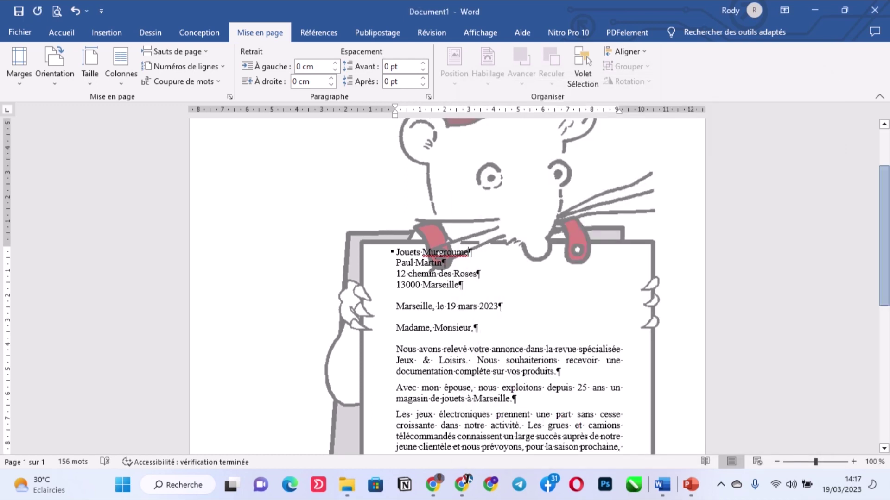
# - Reopen the page header and nudge the watermark picture upward so the frame's upper edge moves away from the first line
pyautogui.doubleClick(469, 337)
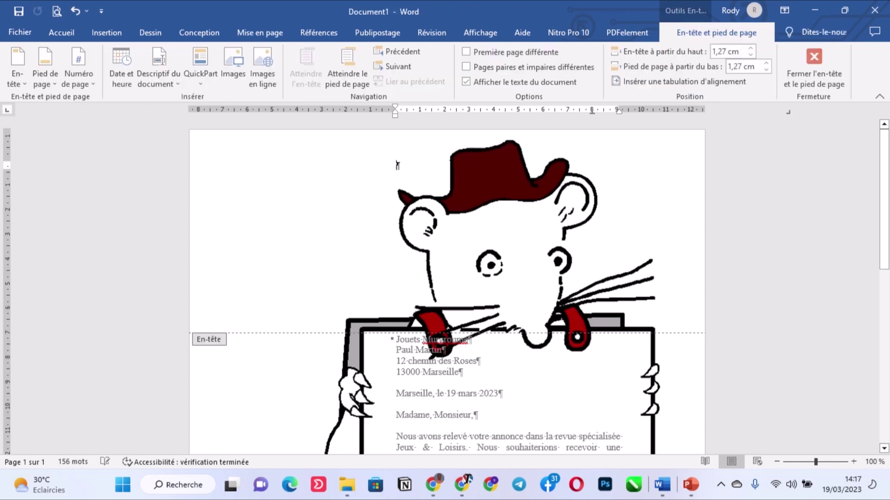
pyautogui.press('Up')
pyautogui.press('Up')
pyautogui.press('Up')
pyautogui.press('Up')
pyautogui.press('Up')
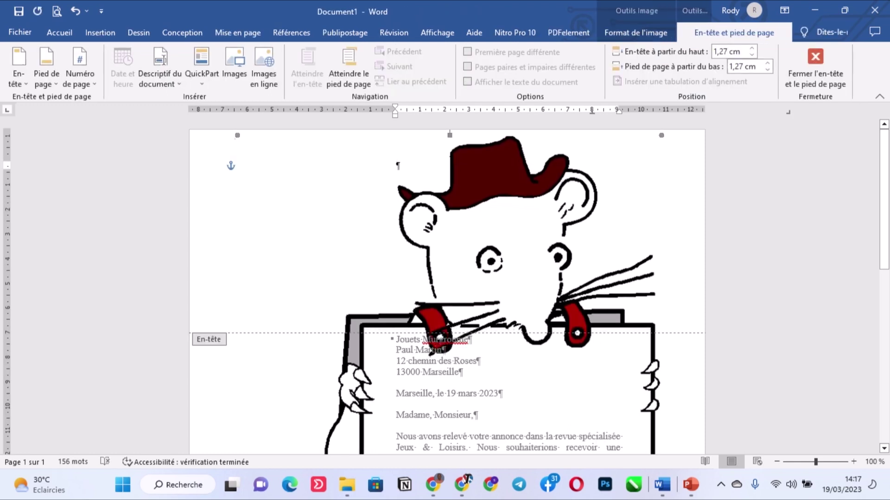
# - Extend the watermark picture's lower edge slightly to the footer boundary and close the page header
pyautogui.scroll(-10, 447, 286)
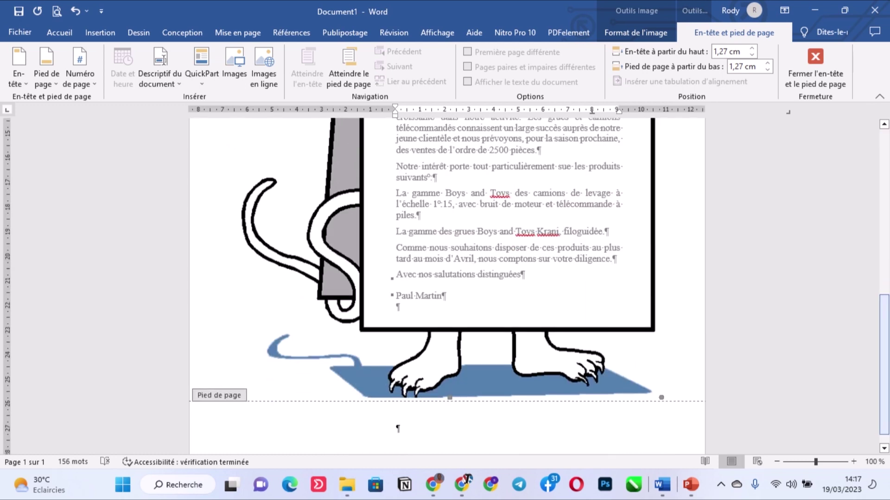
pyautogui.scroll(-1, 446, 287)
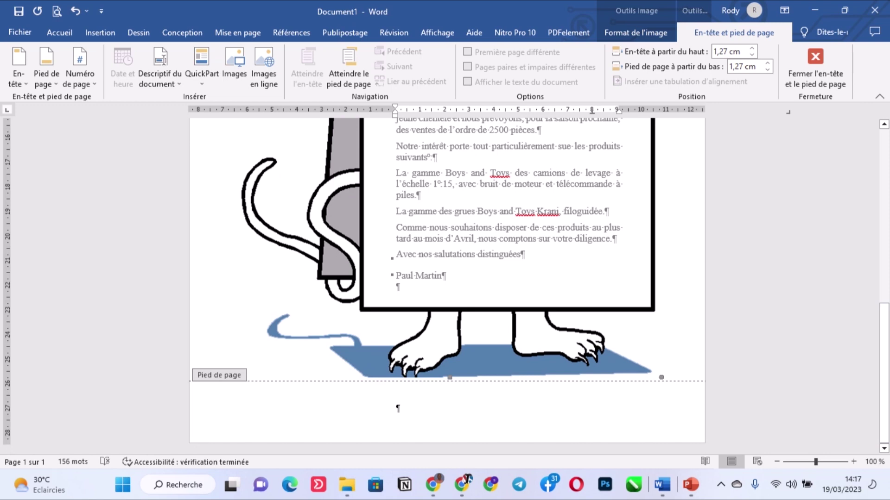
pyautogui.moveTo(449, 378); pyautogui.dragTo(449, 382)
pyautogui.moveTo(884, 374); pyautogui.dragTo(884, 236)
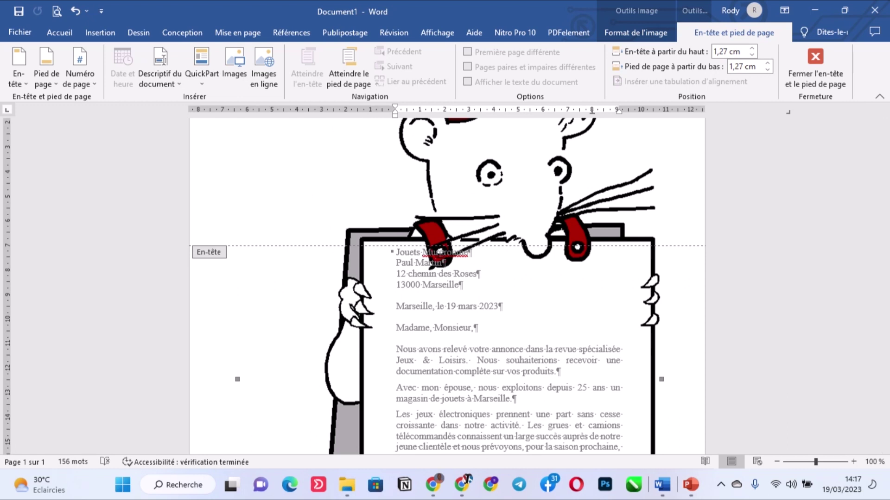
pyautogui.click(816, 70)
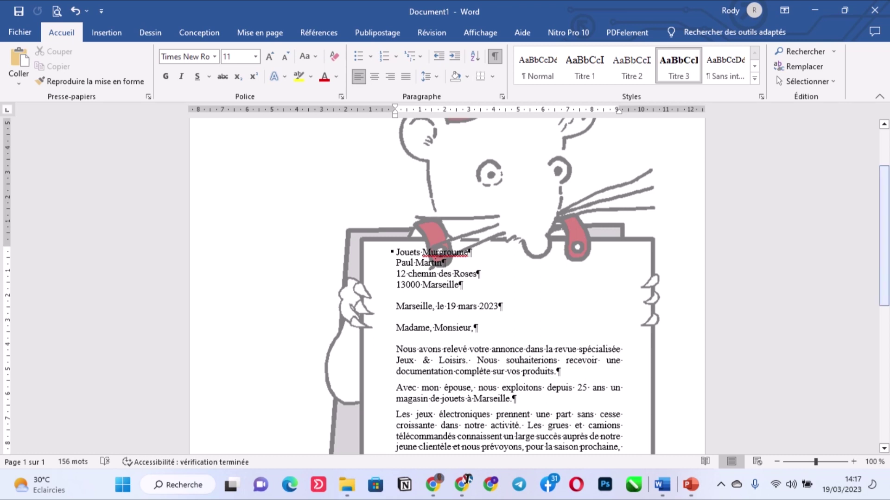
# - Right-align the signature line below the closing salutation
pyautogui.scroll(-5, 445, 286)
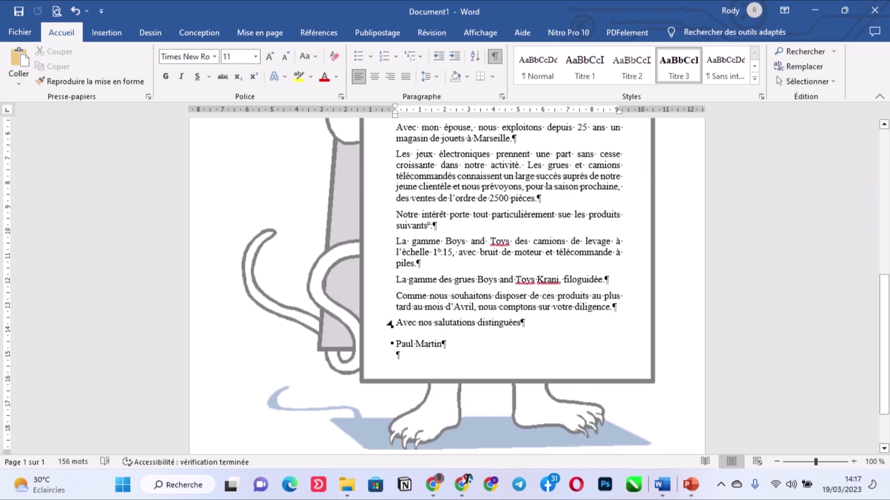
pyautogui.click(392, 345)
pyautogui.moveTo(397, 344); pyautogui.dragTo(449, 345)
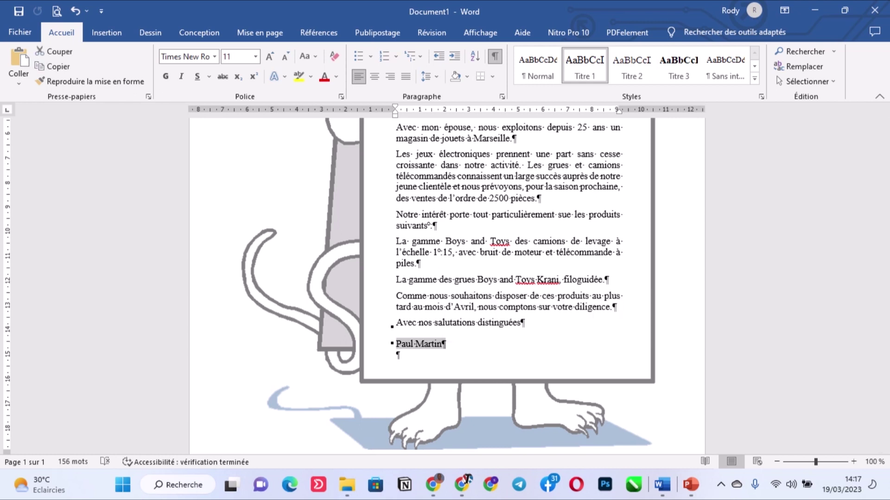
pyautogui.hotkey('ctrl', 'shift', 'd')
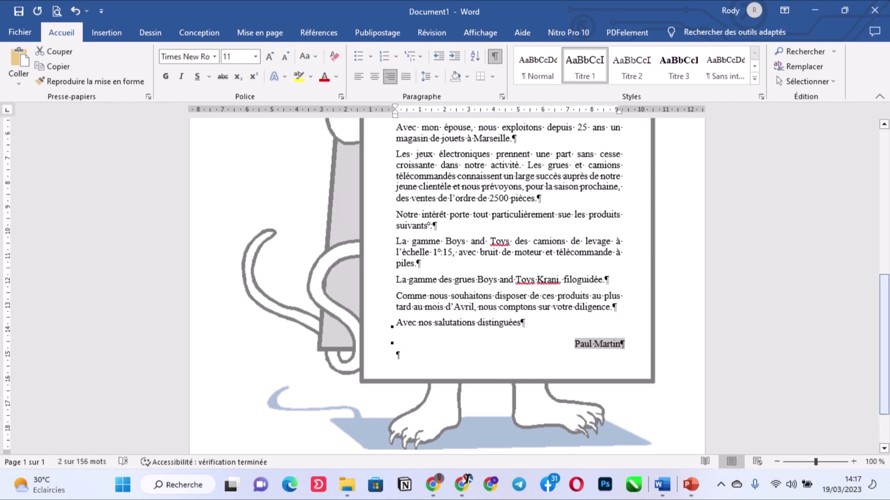
# - Increase the left indent of the place and date paragraph by five levels
pyautogui.scroll(5, 509, 278)
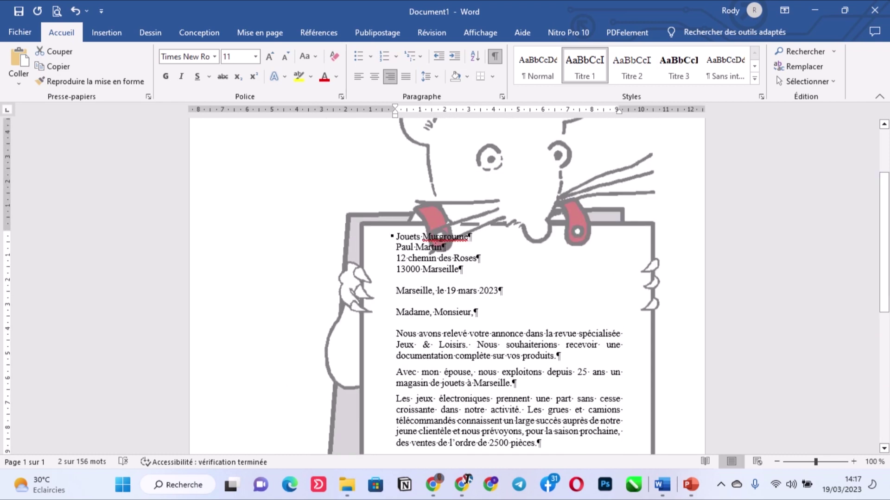
pyautogui.click(396, 291)
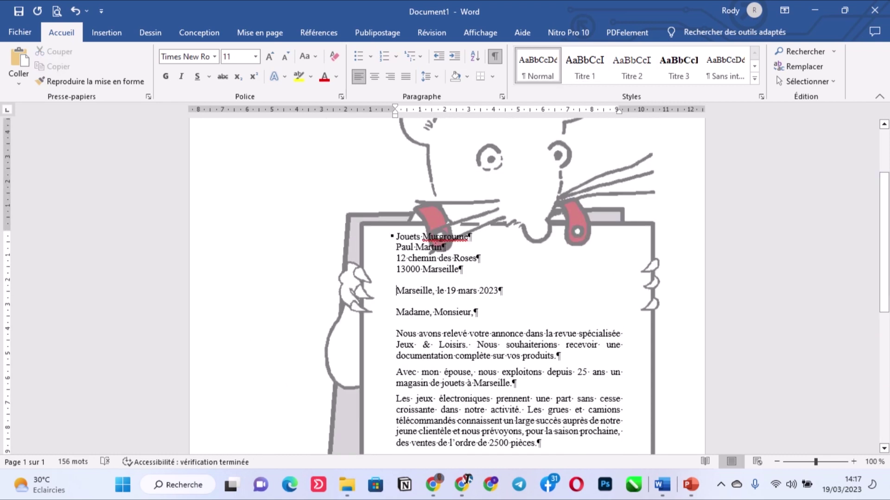
pyautogui.click(455, 56)
pyautogui.click(454, 57)
pyautogui.click(455, 56)
pyautogui.click(454, 56)
pyautogui.click(455, 56)
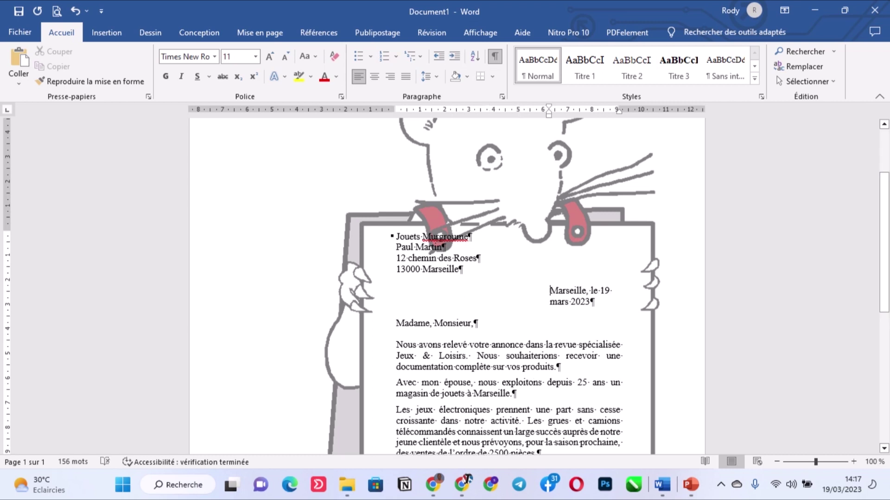
# - Review the finished letter from the signature back up to the page top and show its print preview
pyautogui.scroll(-10, 447, 285)
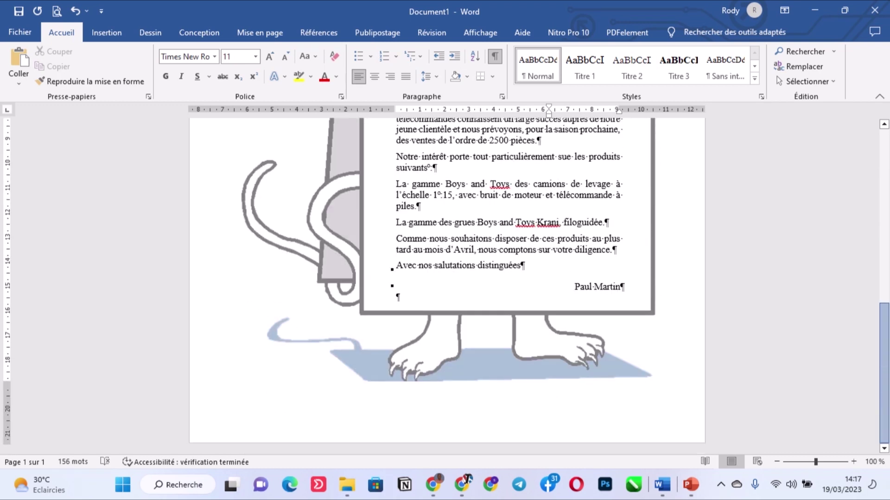
pyautogui.scroll(10, 448, 285)
pyautogui.scroll(3, 448, 285)
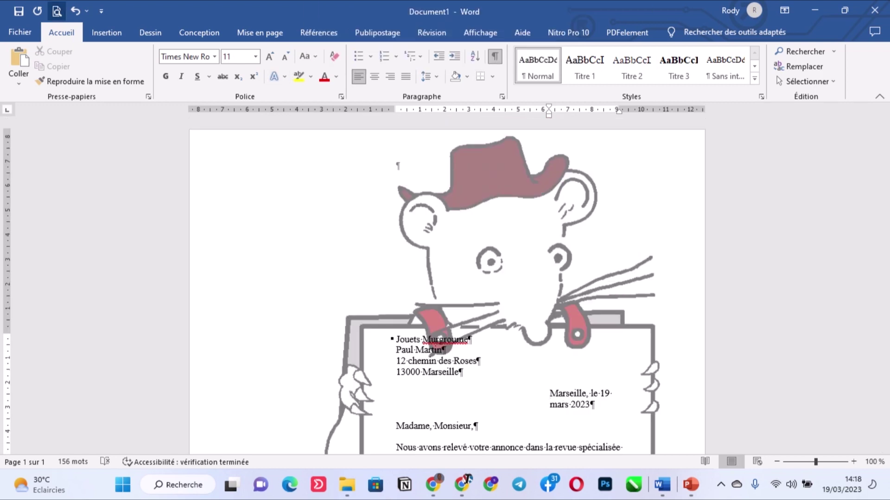
pyautogui.click(56, 10)
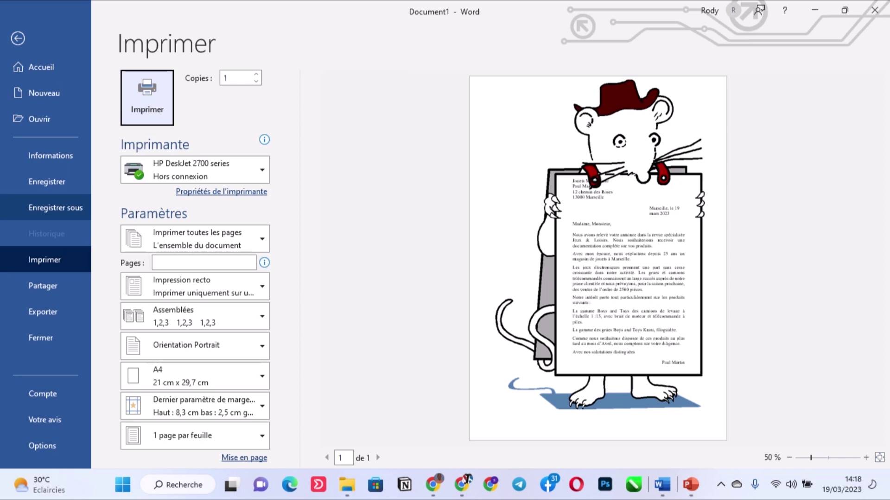
# - Save the letter as a PDF named Jouets Murgroume in the Téléchargements folder, keeping standard optimisation and opening after publication
pyautogui.click(56, 208)
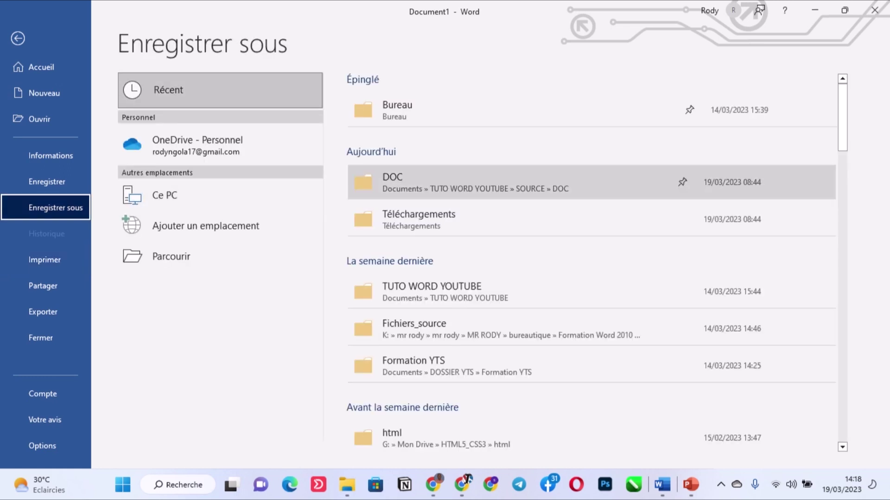
pyautogui.click(445, 219)
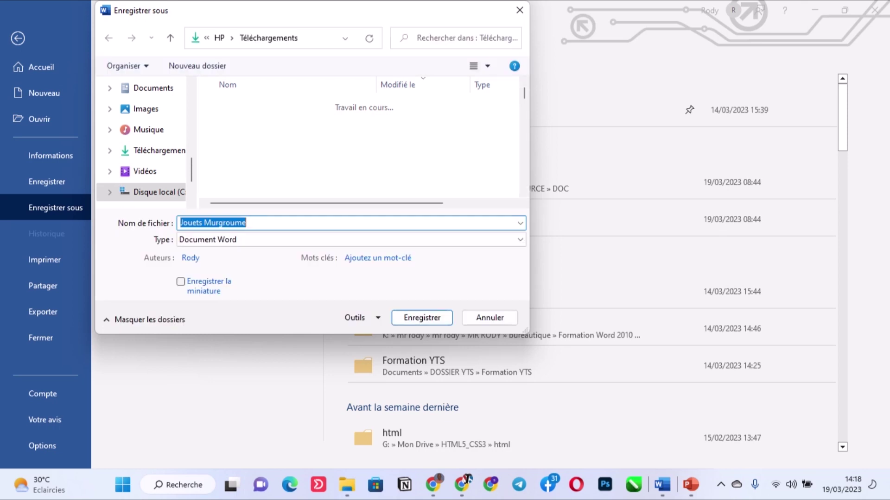
pyautogui.click(351, 239)
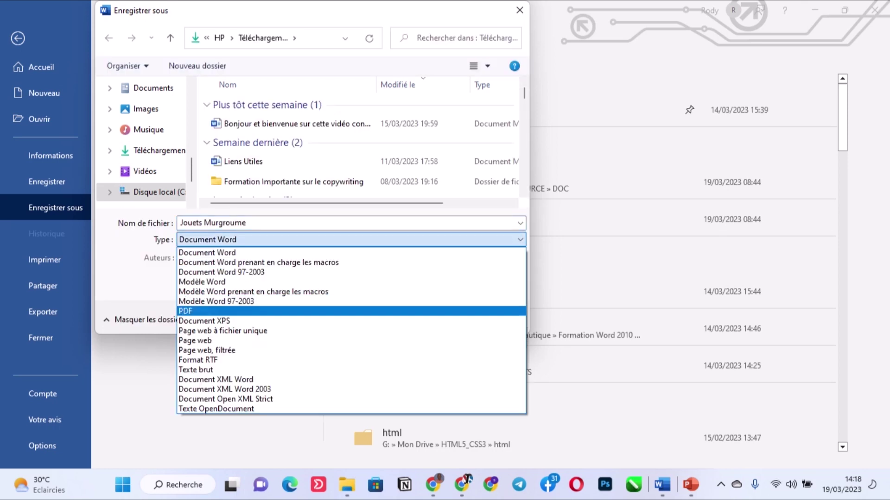
pyautogui.press('Return')
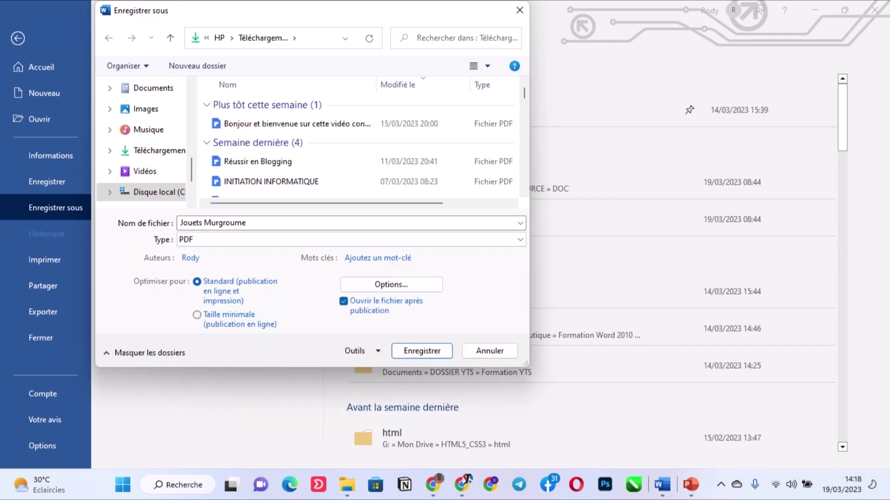
pyautogui.hotkey('shift', 'Tab')
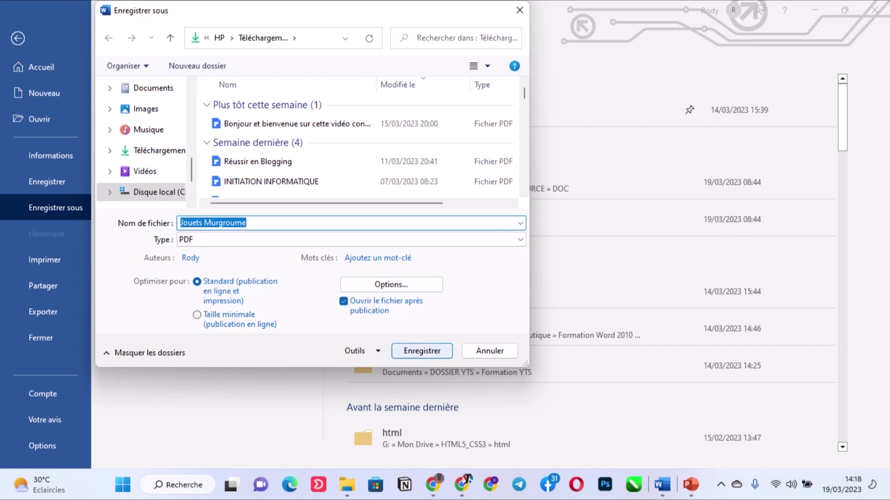
pyautogui.click(422, 351)
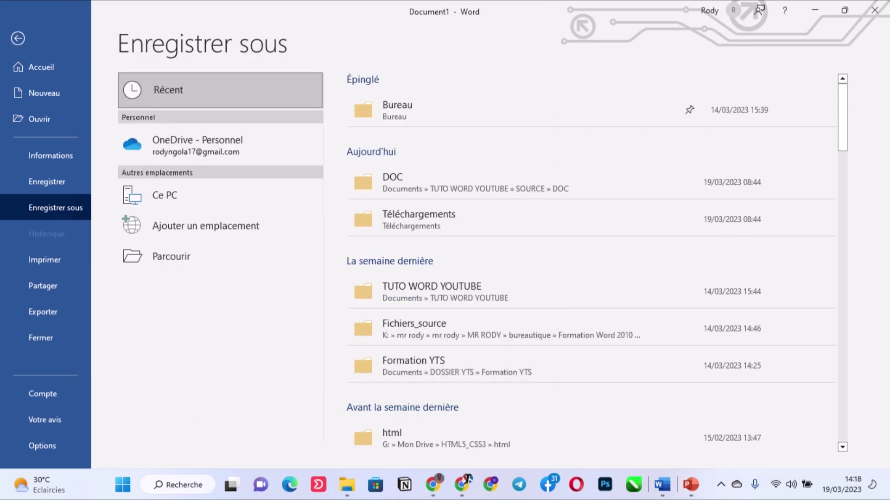